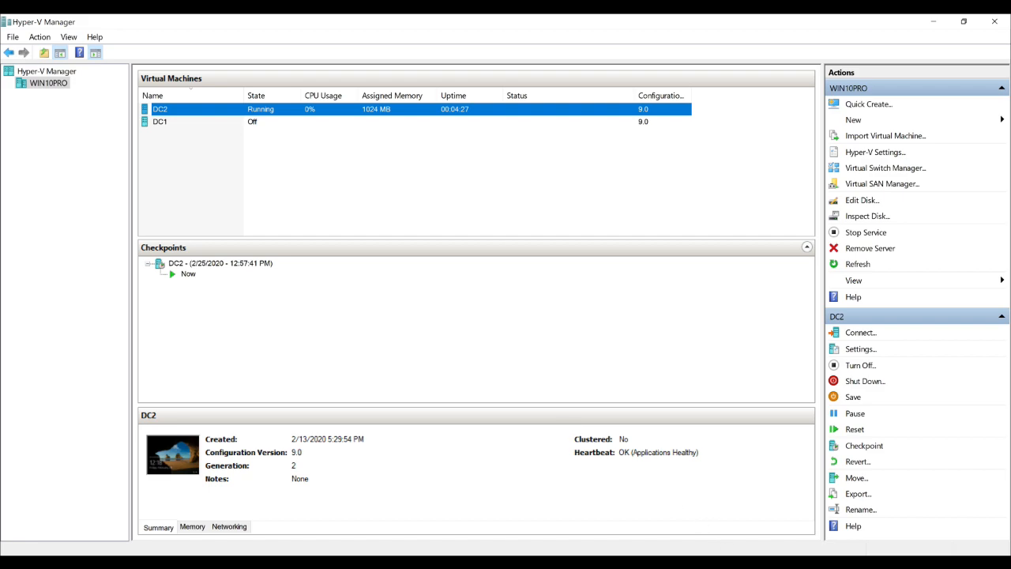
# Step: Switch to the DC2 virtual machine and start adding roles and features, choosing role-based installation on DC2.savingconnect.com up to the role selection
pyautogui.hotkey('alt', 'Tab')
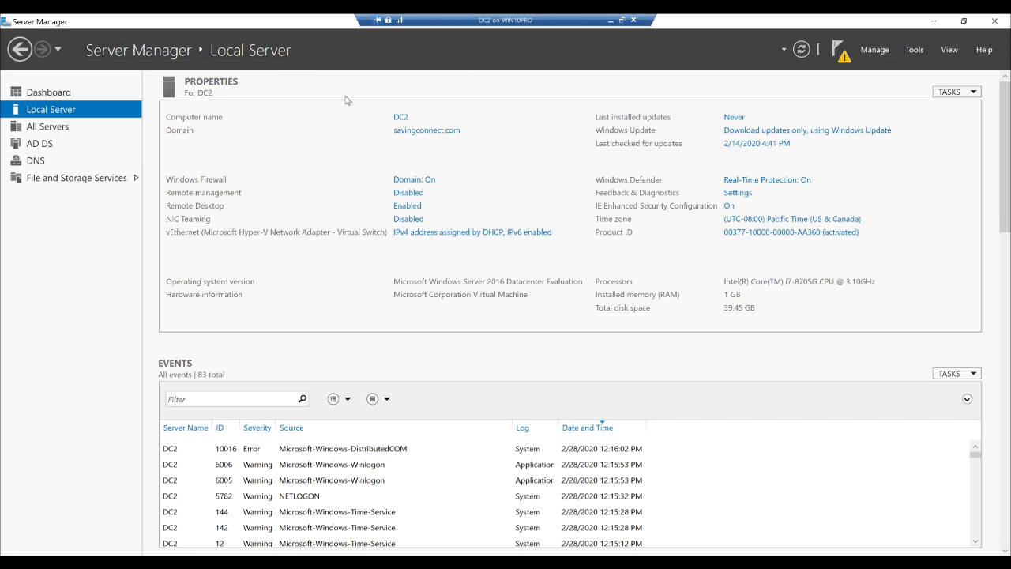
pyautogui.click(875, 50)
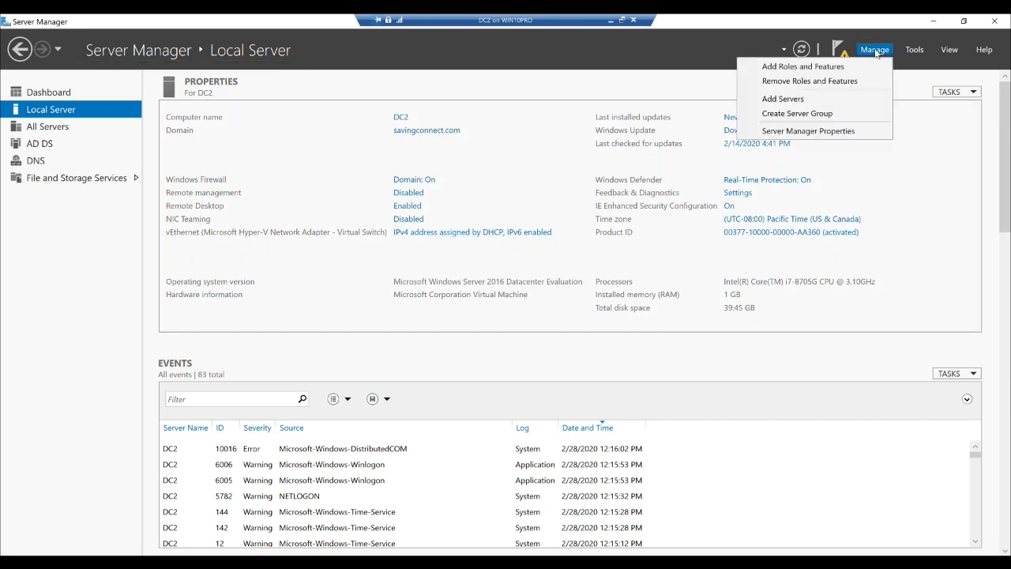
pyautogui.click(810, 70)
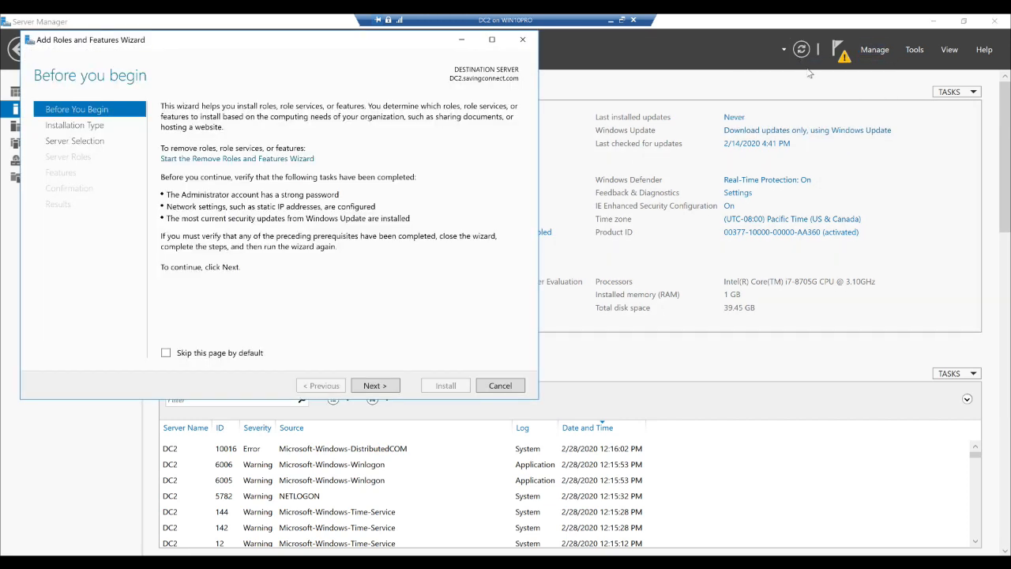
pyautogui.click(385, 387)
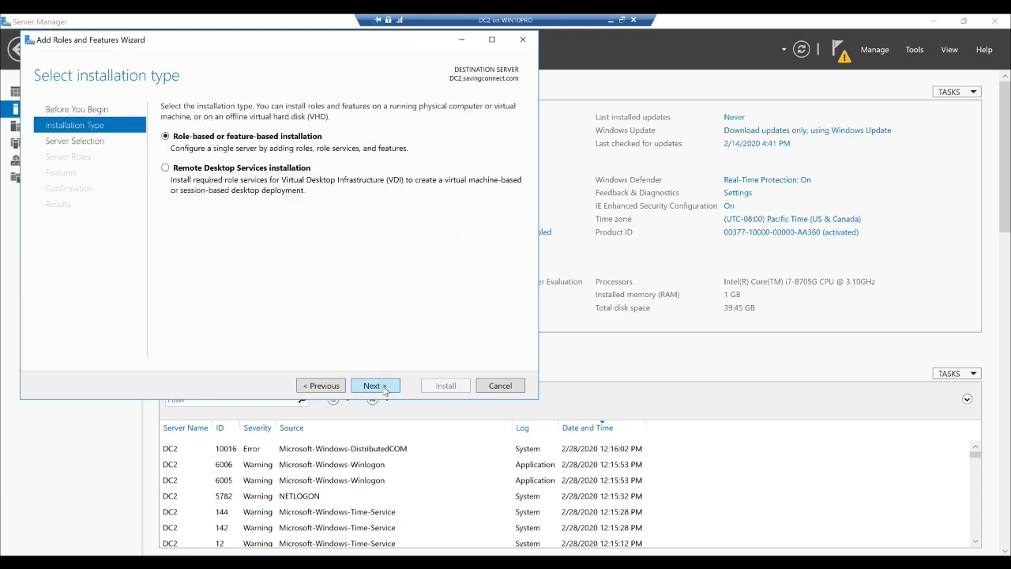
pyautogui.click(366, 389)
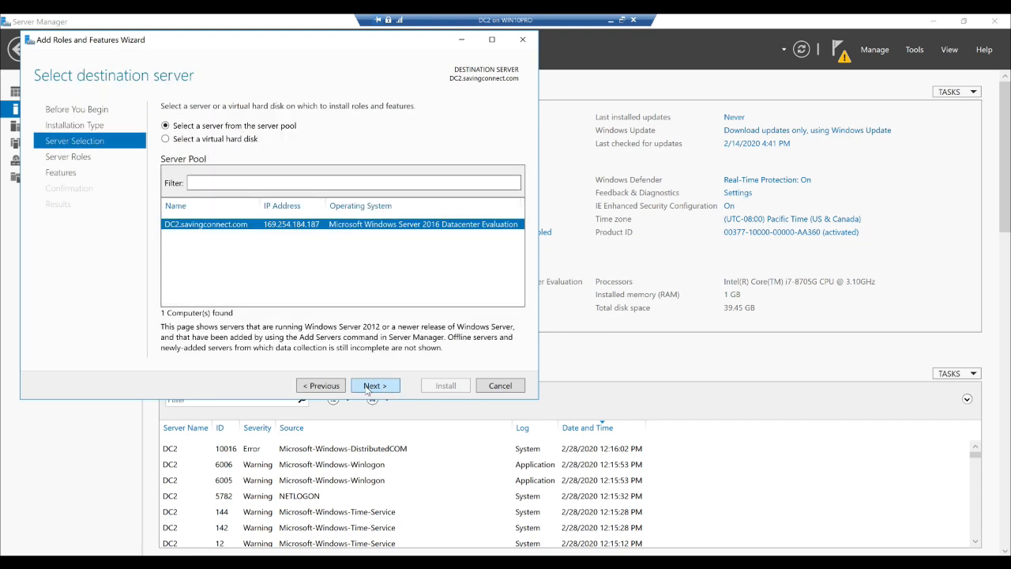
pyautogui.click(366, 389)
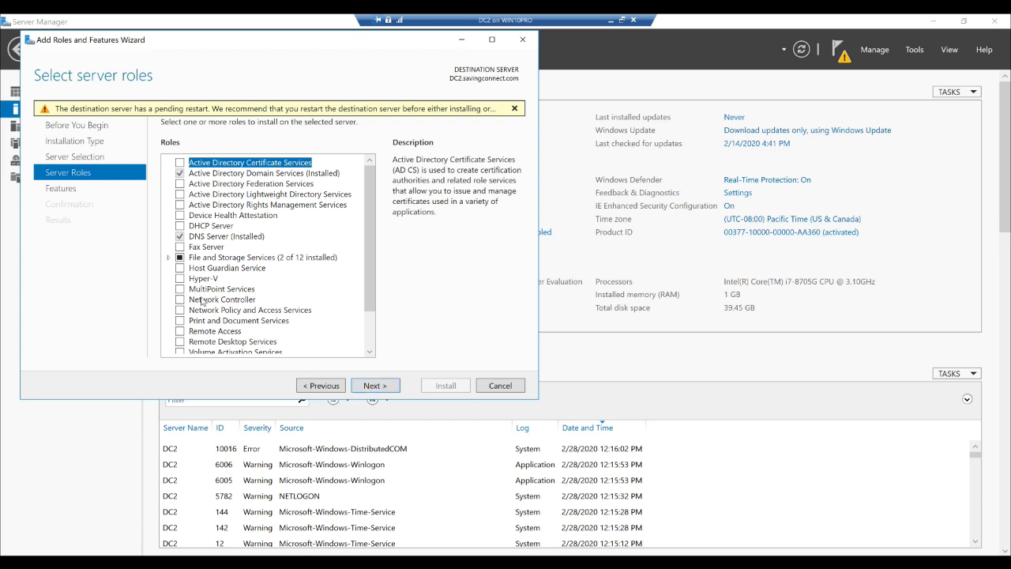
# Step: Try to add the Hyper-V role with its management tools, then cancel the wizard
pyautogui.click(180, 278)
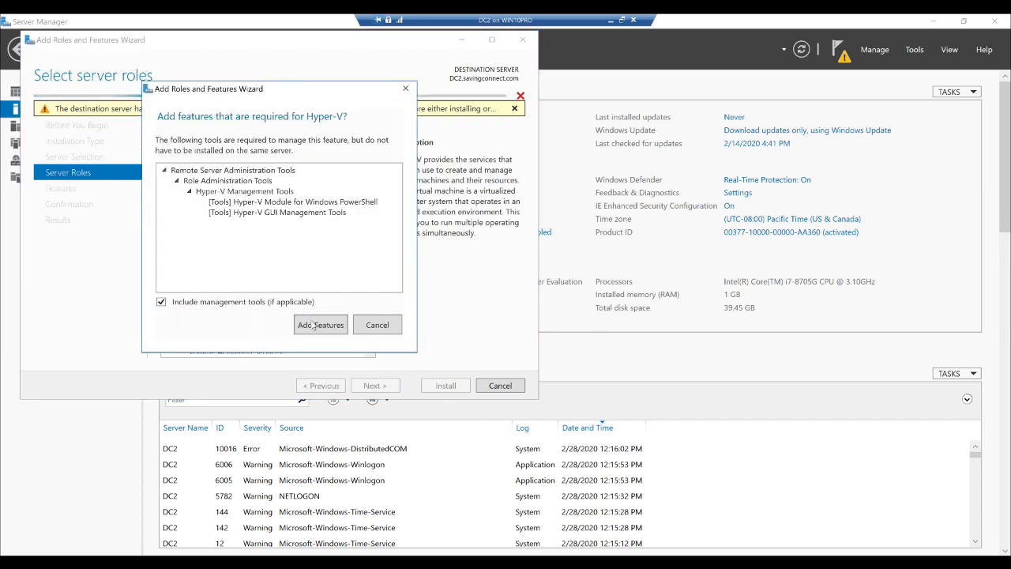
pyautogui.click(319, 324)
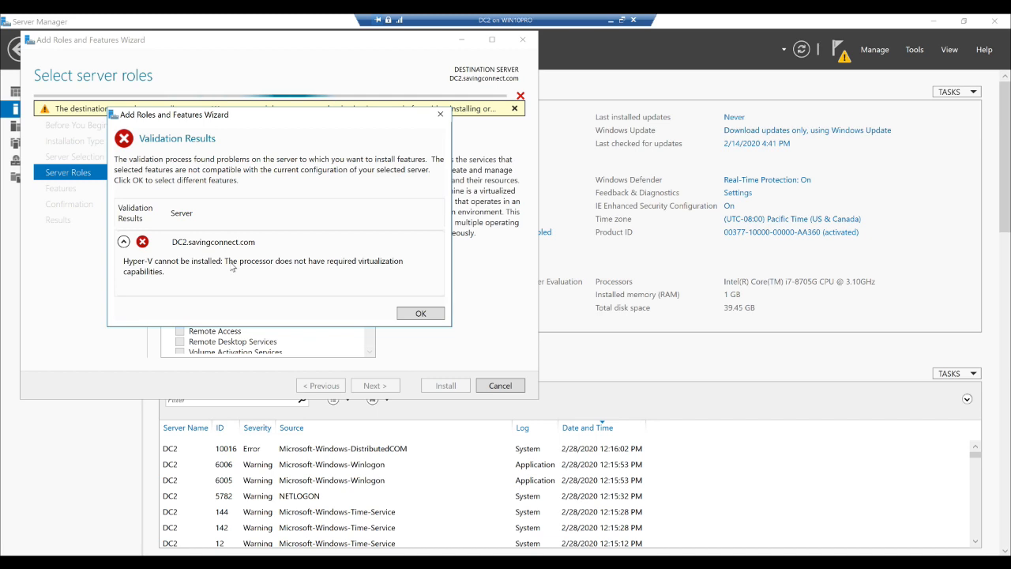
pyautogui.click(420, 313)
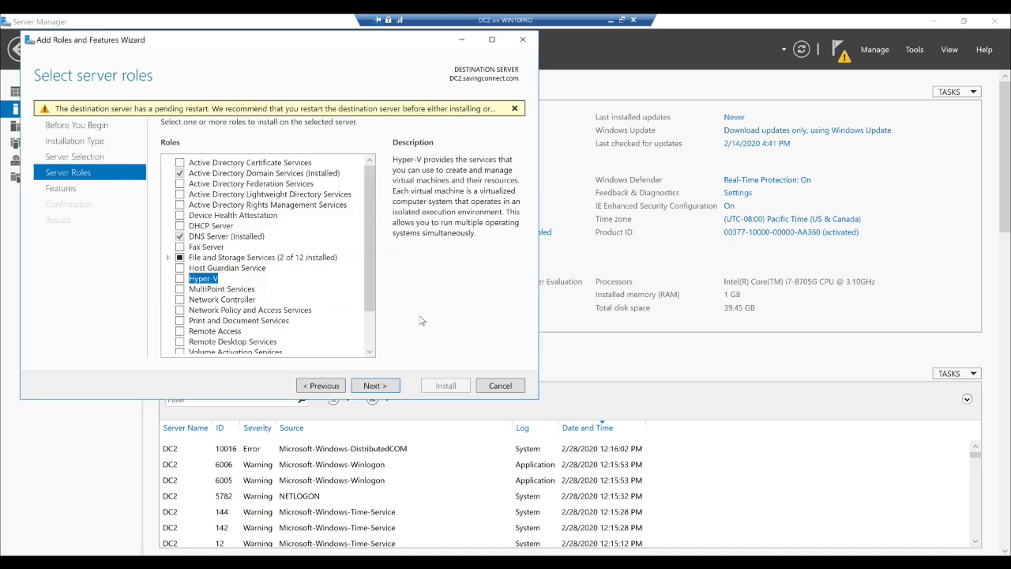
pyautogui.click(499, 386)
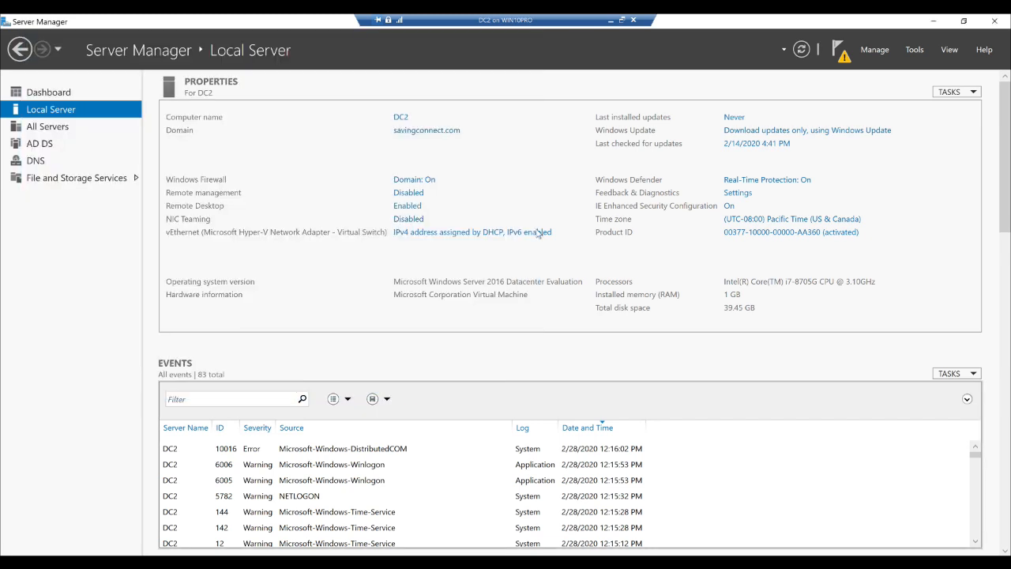
# Step: Return to Hyper-V Manager and shut down the DC2 virtual machine
pyautogui.click(611, 20)
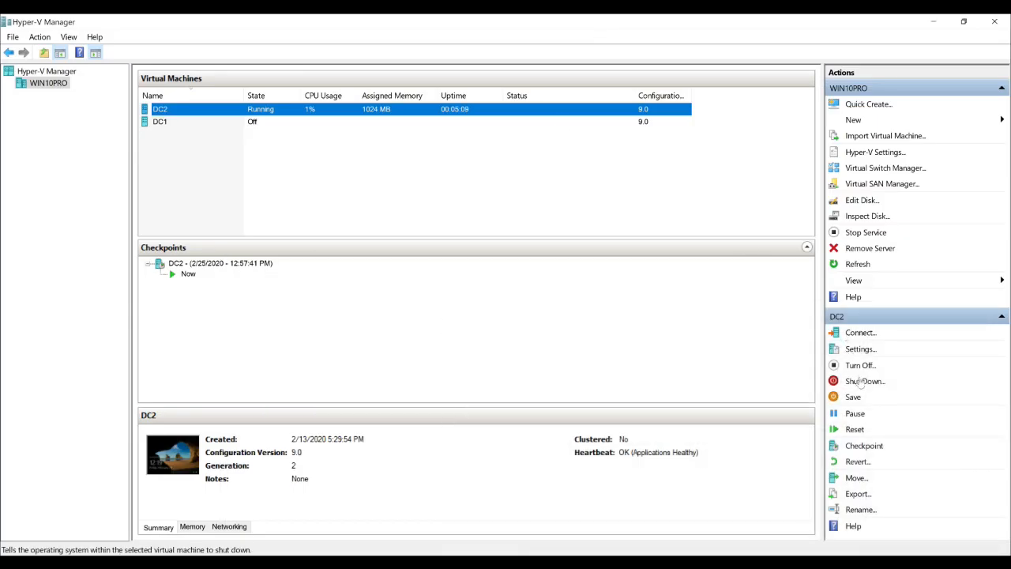
pyautogui.click(861, 382)
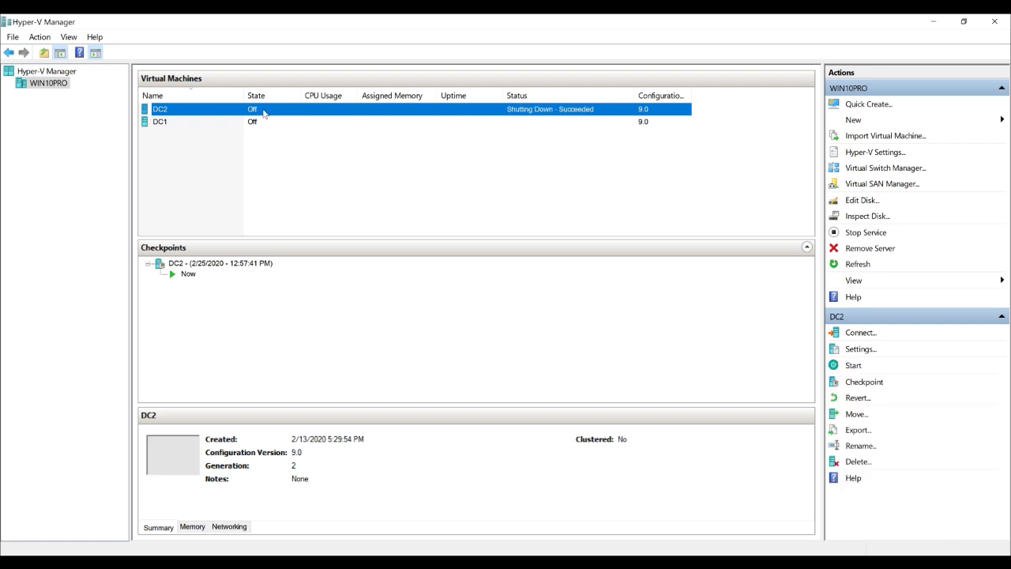
# Step: Open DC2's settings and check the memory configuration, making sure dynamic memory is disabled
pyautogui.rightClick(264, 113)
pyautogui.click(296, 141)
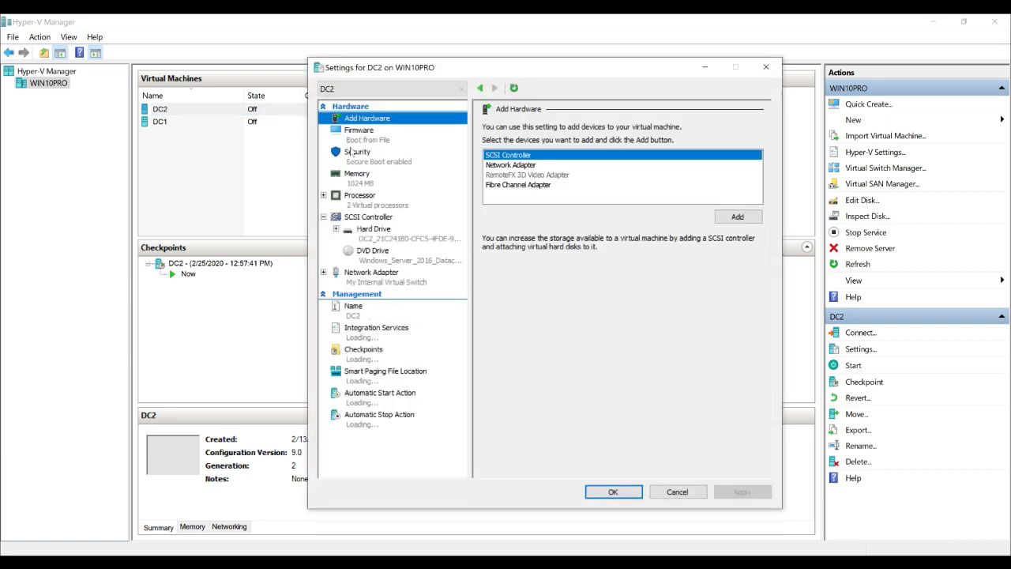
pyautogui.click(364, 176)
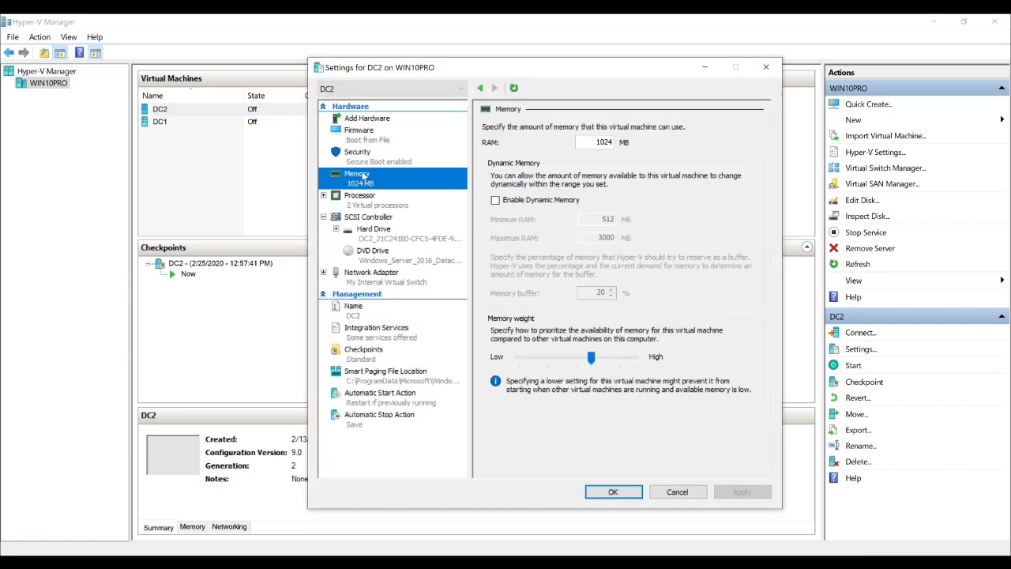
pyautogui.click(496, 202)
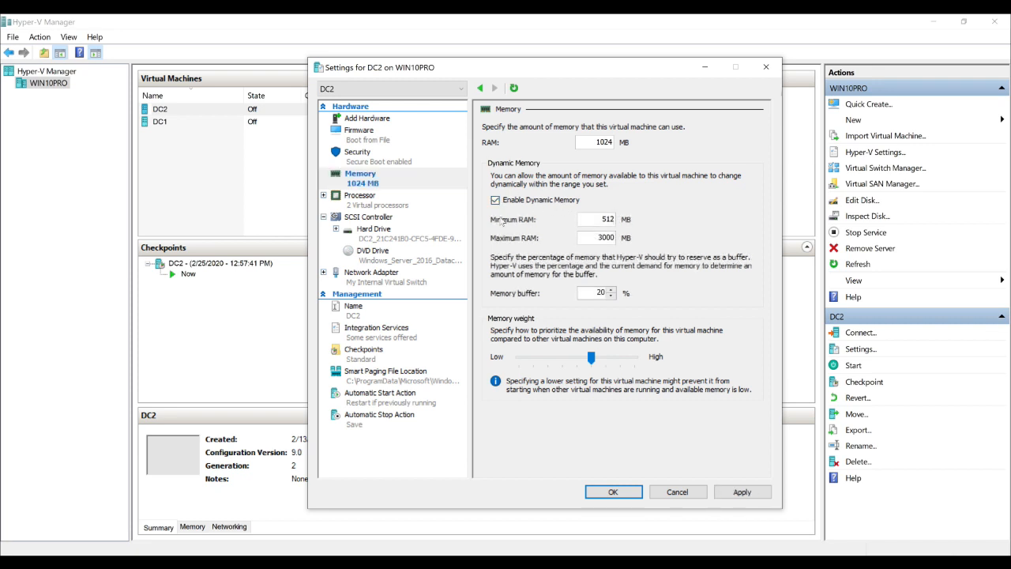
pyautogui.click(496, 201)
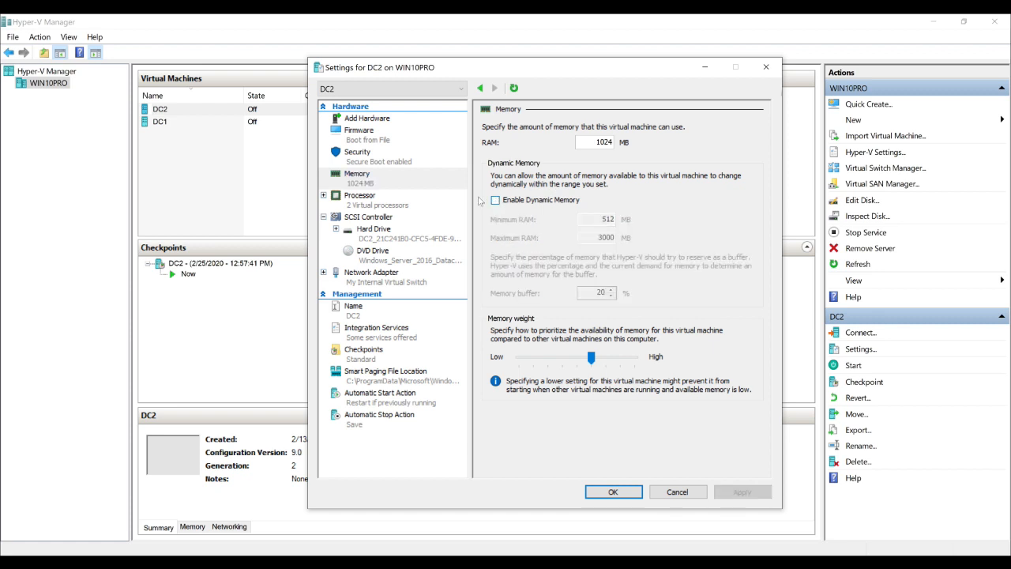
# Step: Examine DC2's network adapter advanced features for MAC address spoofing and its number of virtual processors, then close the settings
pyautogui.click(352, 278)
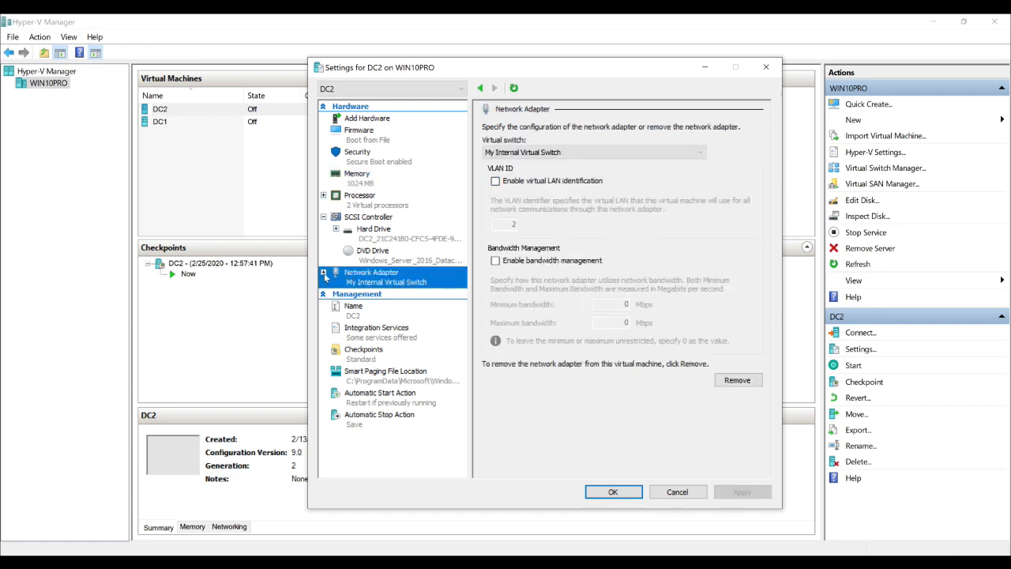
pyautogui.click(323, 273)
pyautogui.click(377, 308)
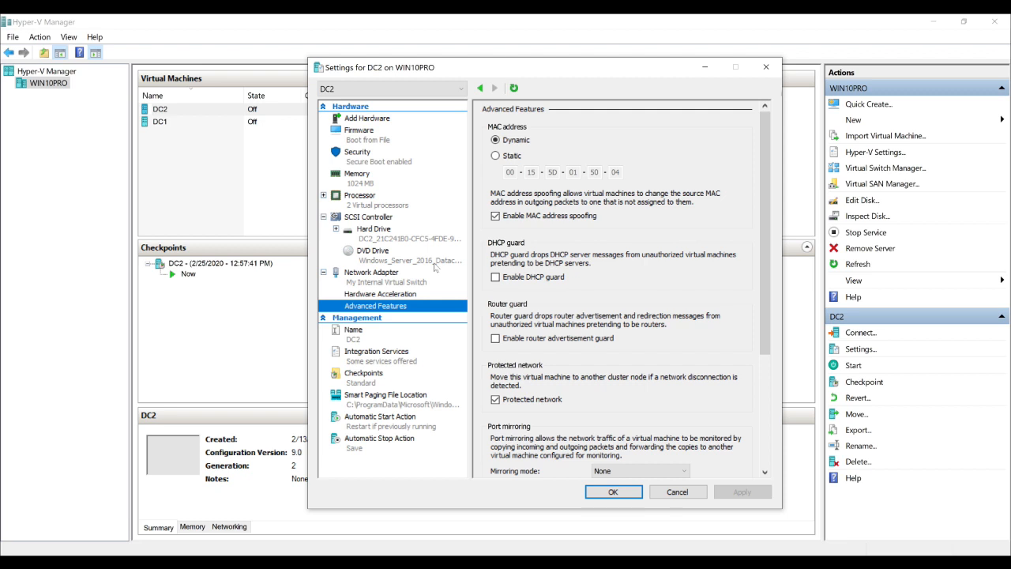
pyautogui.click(365, 196)
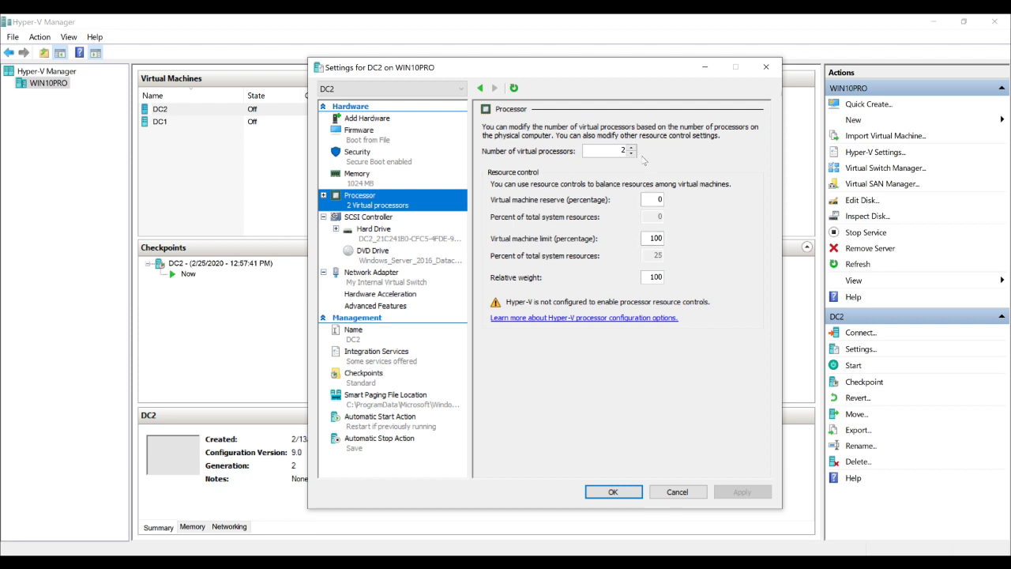
pyautogui.click(610, 492)
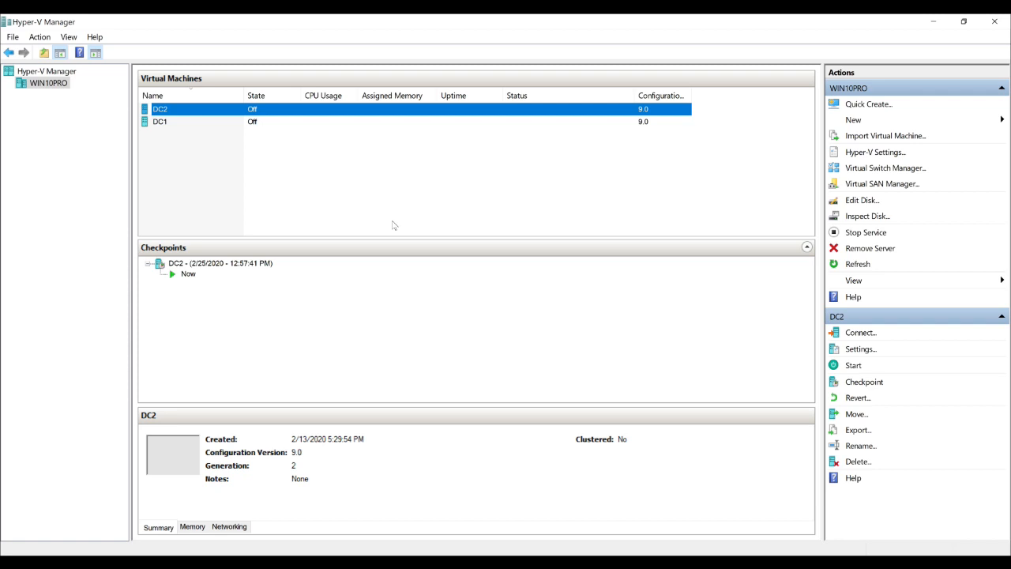
# Step: Open Windows PowerShell as administrator on the host and list the virtual machines with get-vm
pyautogui.click(170, 561)
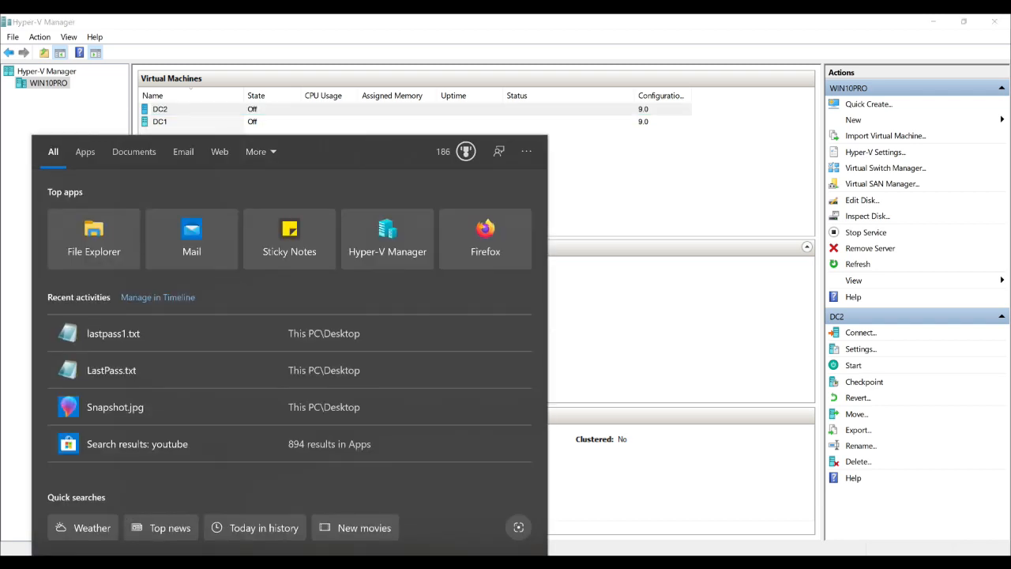
pyautogui.write('power')
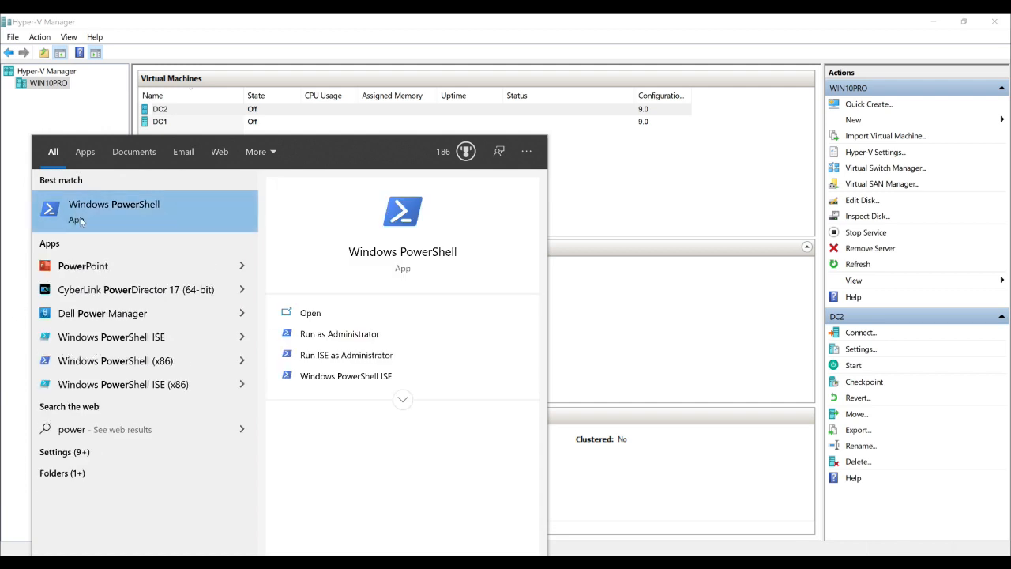
pyautogui.rightClick(82, 221)
pyautogui.click(127, 233)
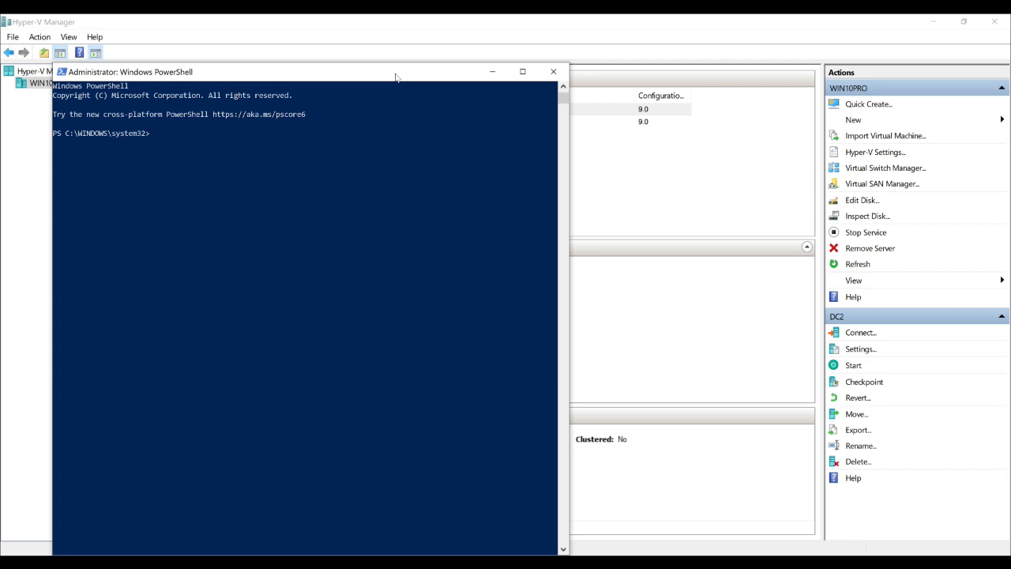
pyautogui.write('get-vm')
pyautogui.press('Return')
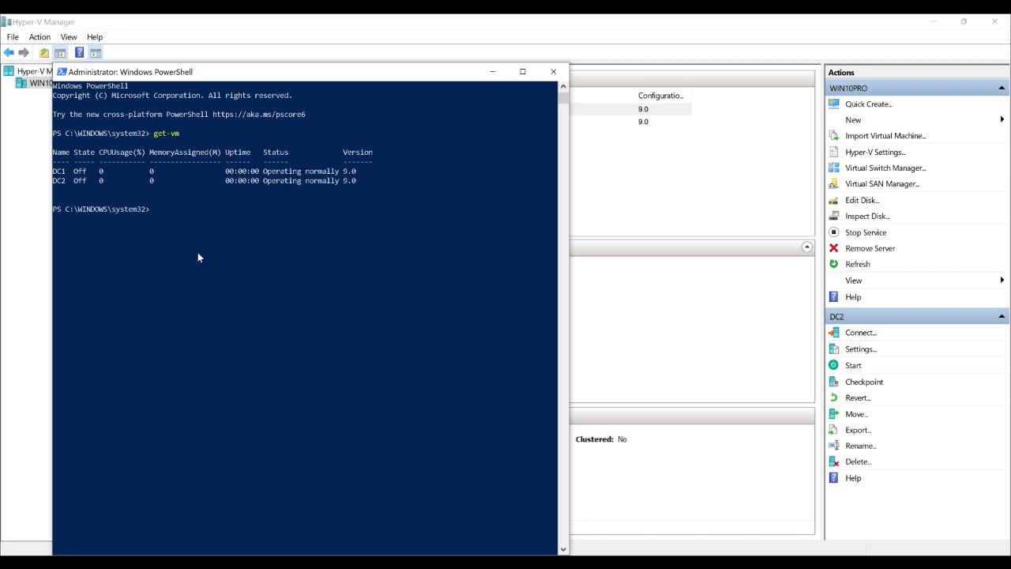
# Step: List all processor properties of DC2 with get-vmprocessor -VMname DC2 | Format-List * and check the ExposeVirtualizationExtensions line
pyautogui.write('get-vmprocessor -VMname DC2')
pyautogui.write('| Format')
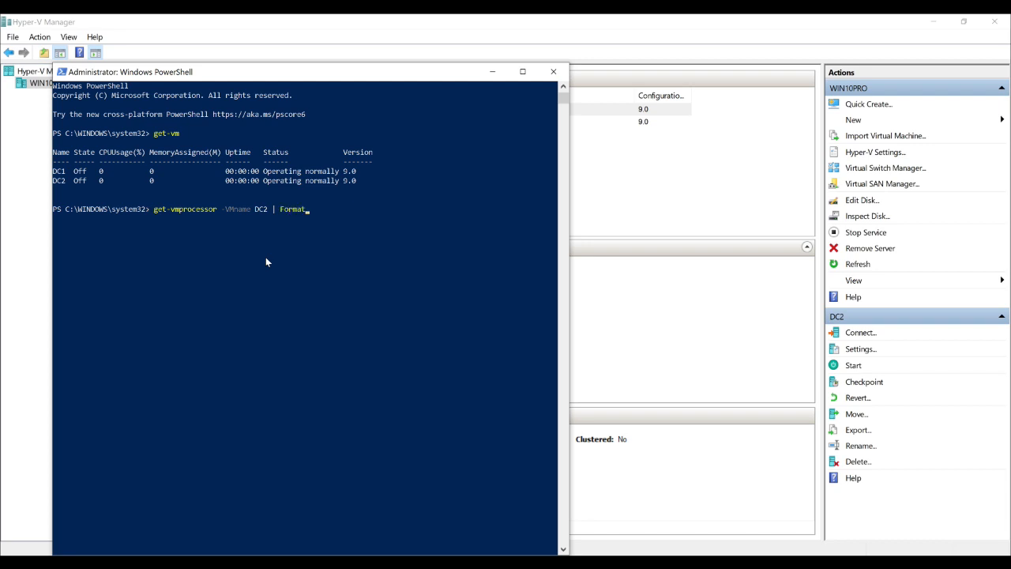
pyautogui.write('-List *')
pyautogui.press('Return')
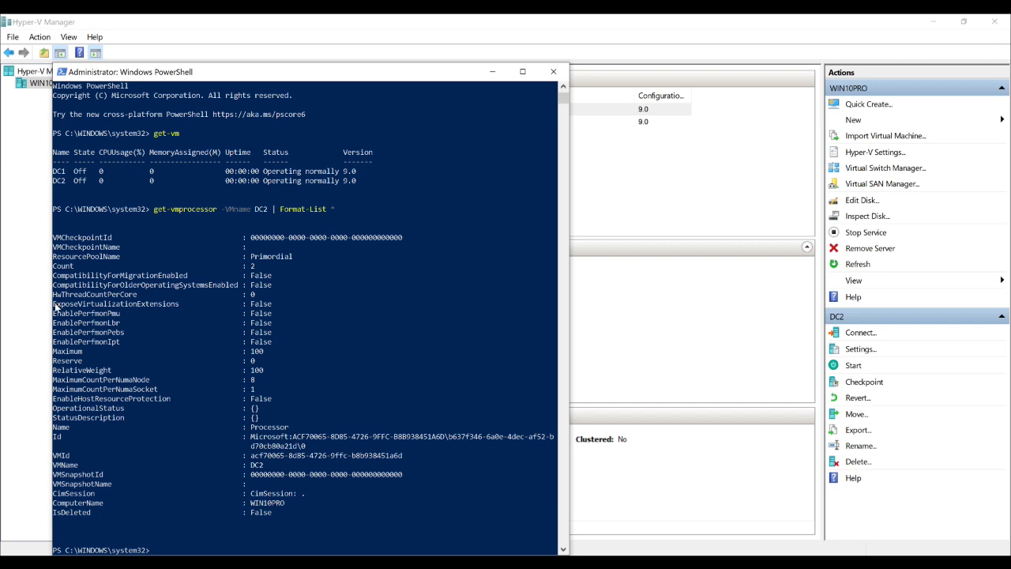
pyautogui.moveTo(53, 306); pyautogui.dragTo(272, 309)
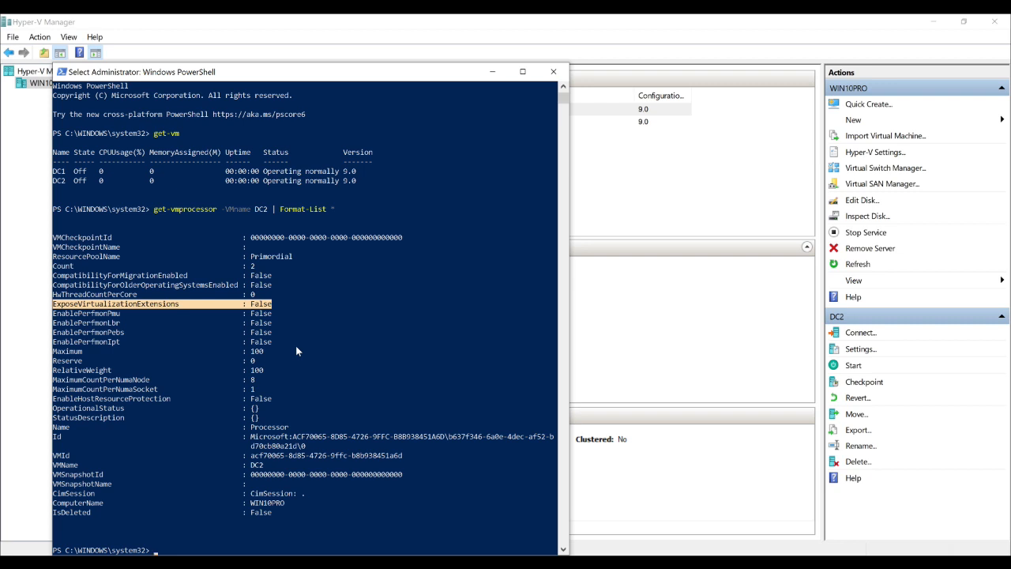
pyautogui.press('Return')
# Step: Run set-vmprocessor -VMname DC2 -ExposeVirtualizationExtensions $true, copying the parameter name from the property list
pyautogui.write('set-')
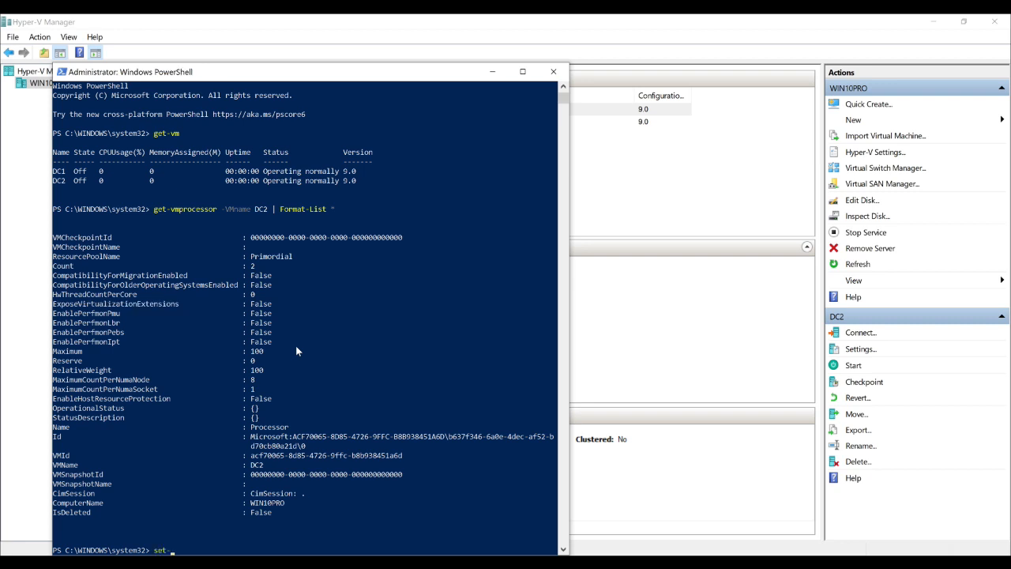
pyautogui.write('vmprocessor')
pyautogui.write(' -VM')
pyautogui.write('name')
pyautogui.write(' DC')
pyautogui.write('2')
pyautogui.write(' -')
pyautogui.moveTo(53, 306); pyautogui.dragTo(178, 306)
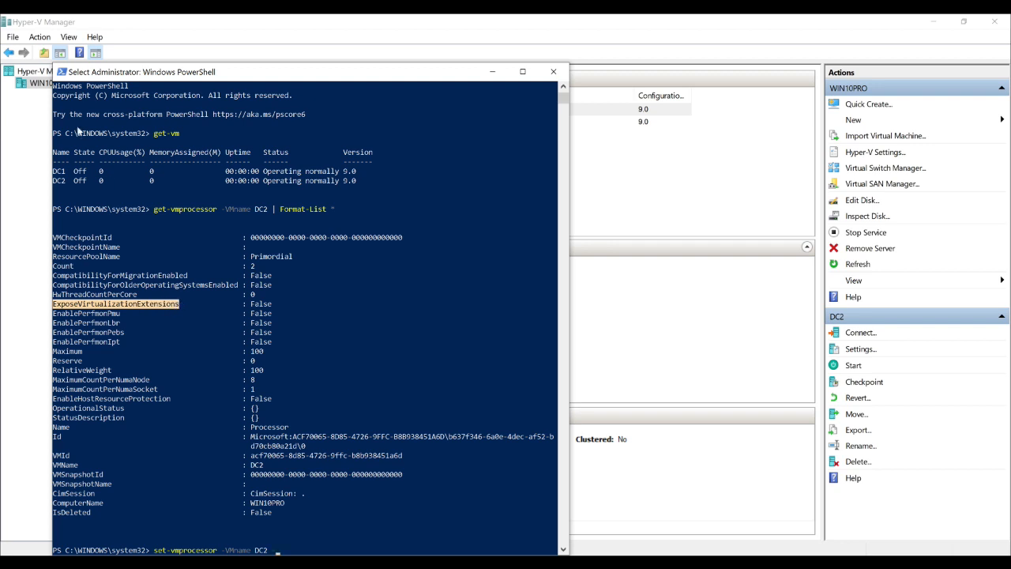
pyautogui.click(62, 71)
pyautogui.moveTo(87, 162)
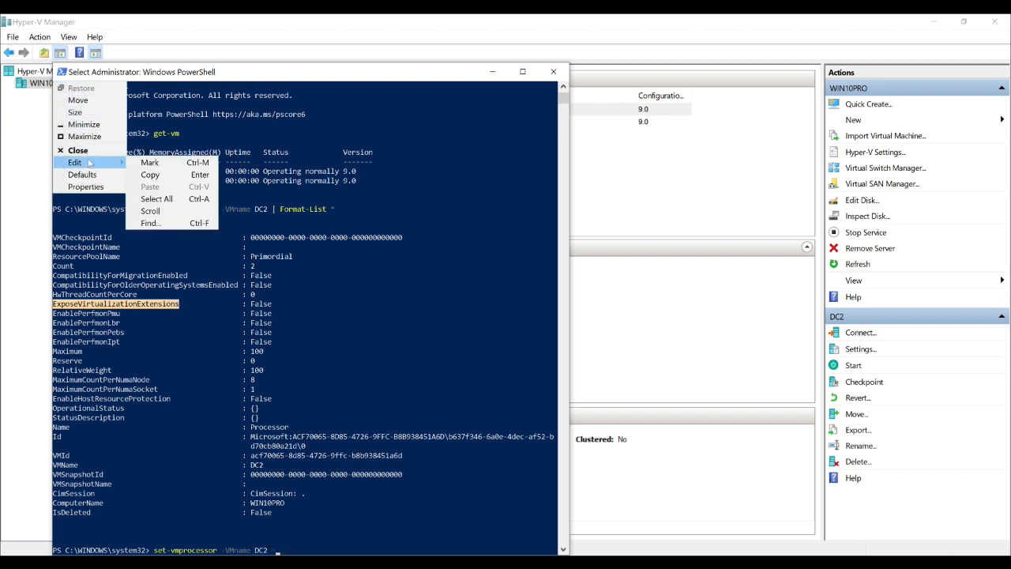
pyautogui.click(143, 175)
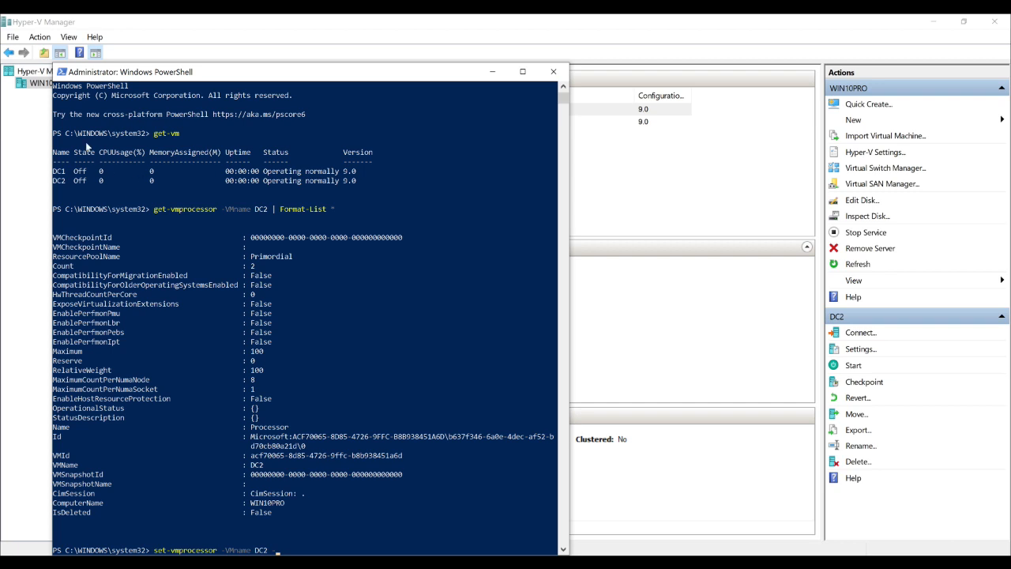
pyautogui.click(63, 72)
pyautogui.moveTo(87, 162)
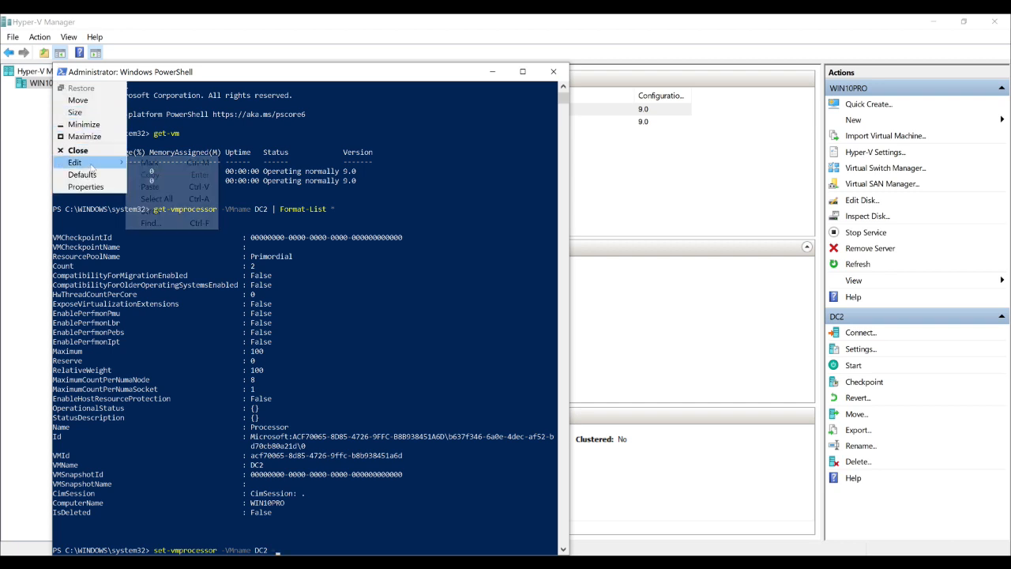
pyautogui.click(149, 187)
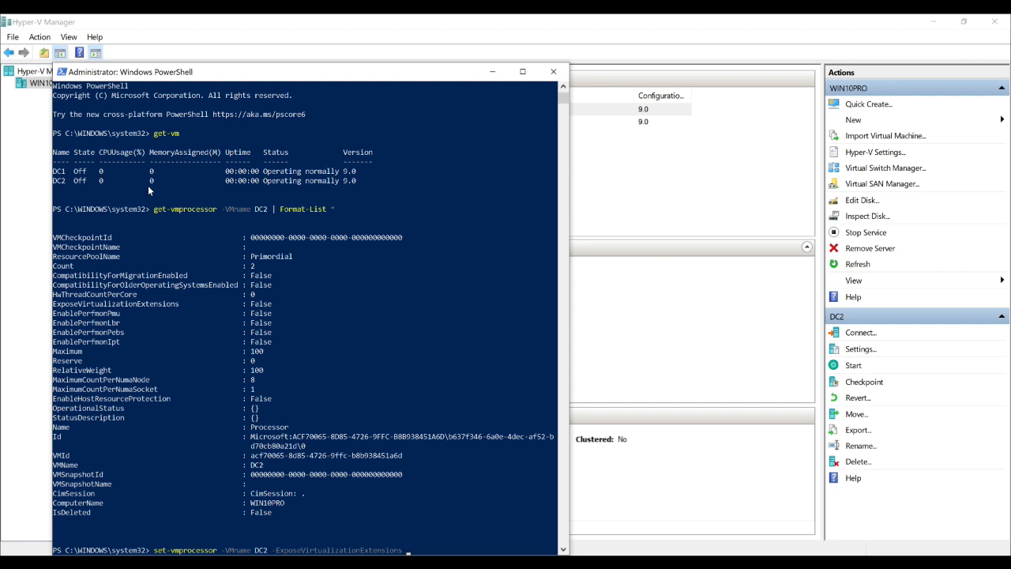
pyautogui.write('$true')
pyautogui.press('Return')
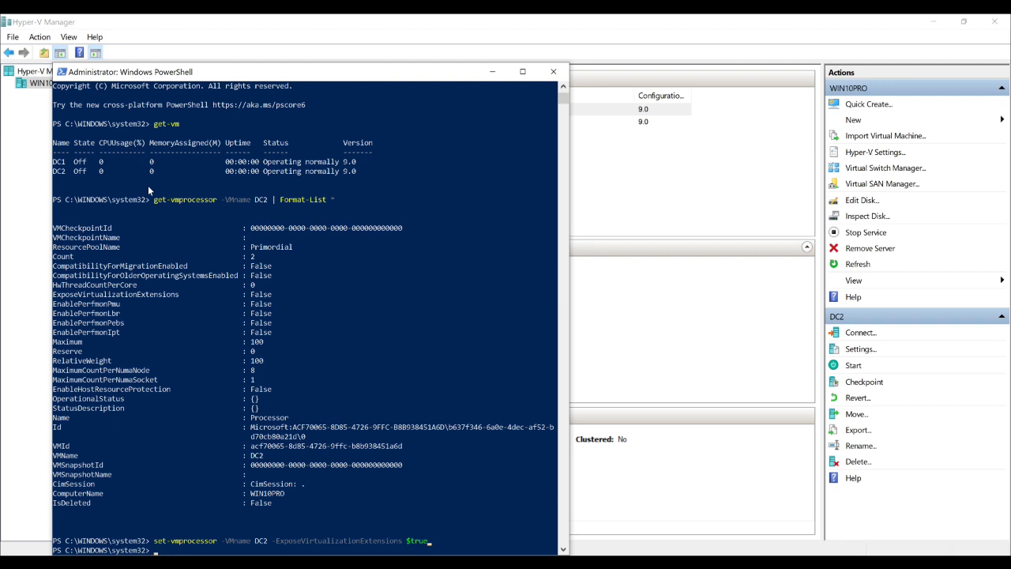
# Step: List DC2's processor properties again with get-vmprocessor -VMname DC2 | Format-List *, check the ExposeVirtualizationExtensions value, and close PowerShell
pyautogui.press('Up')
pyautogui.press('Up')
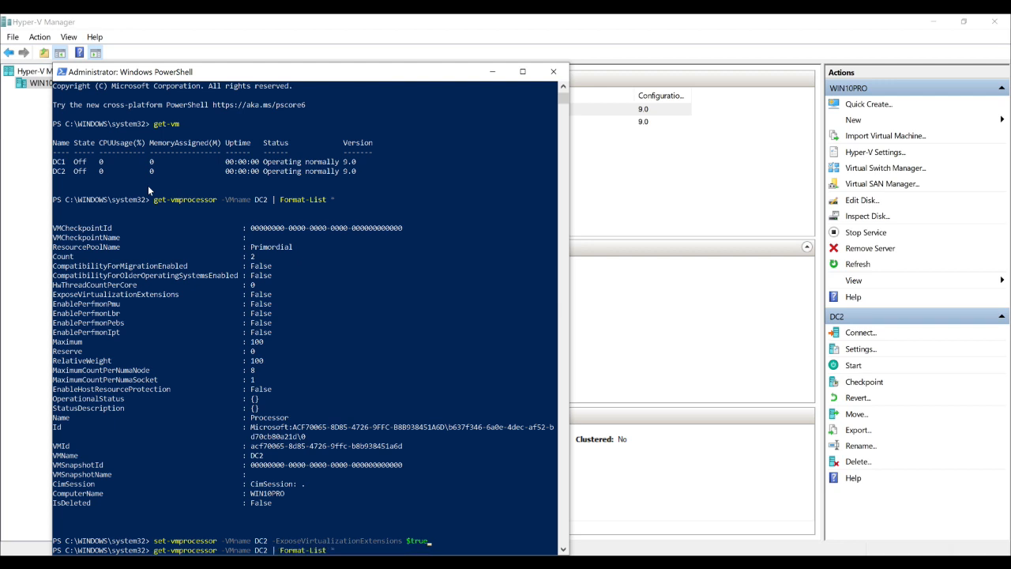
pyautogui.press('Return')
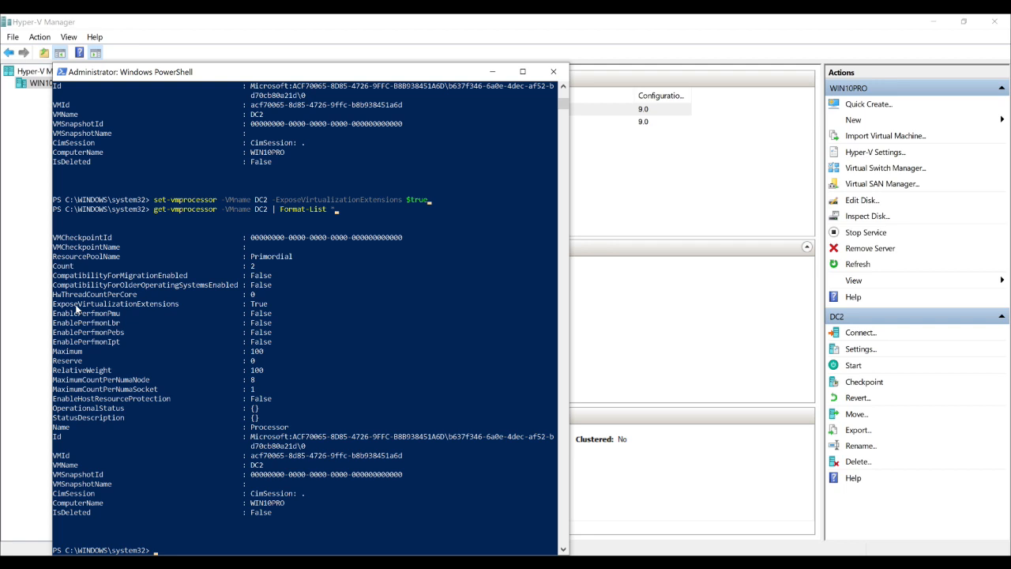
pyautogui.moveTo(248, 304); pyautogui.dragTo(265, 309)
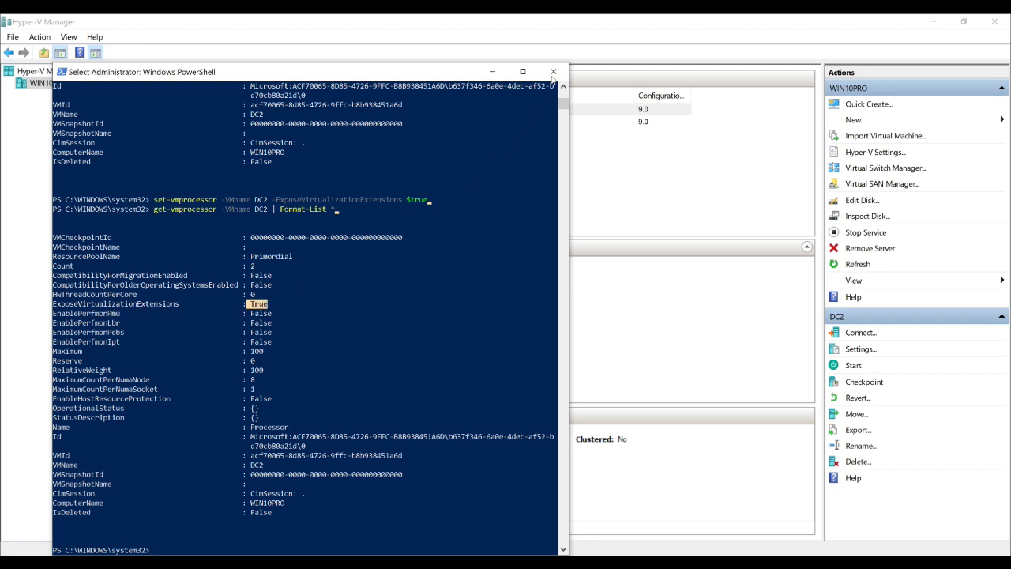
pyautogui.click(553, 71)
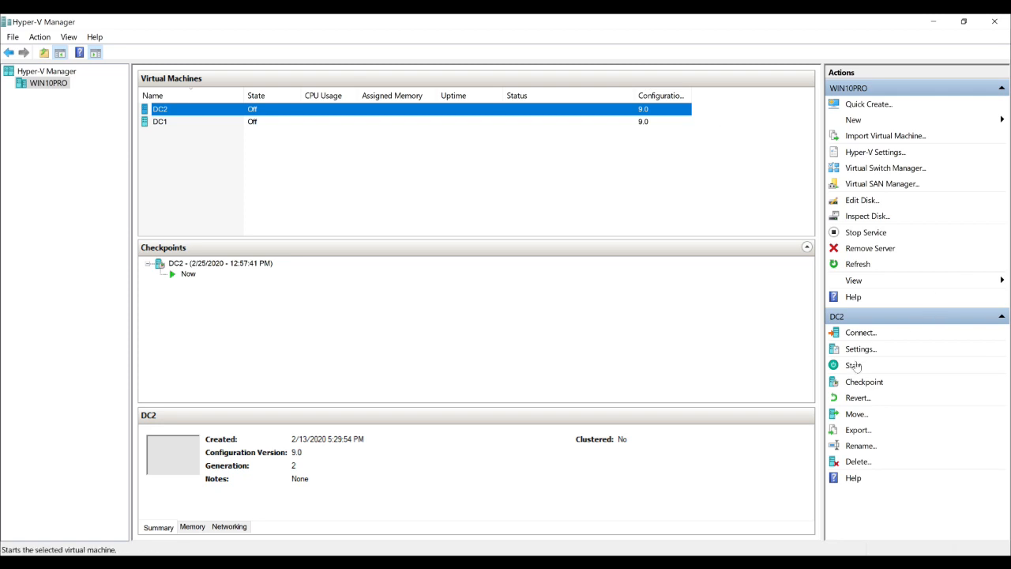
# Step: Connect to the DC2 virtual machine from Hyper-V Manager and start it
pyautogui.click(856, 332)
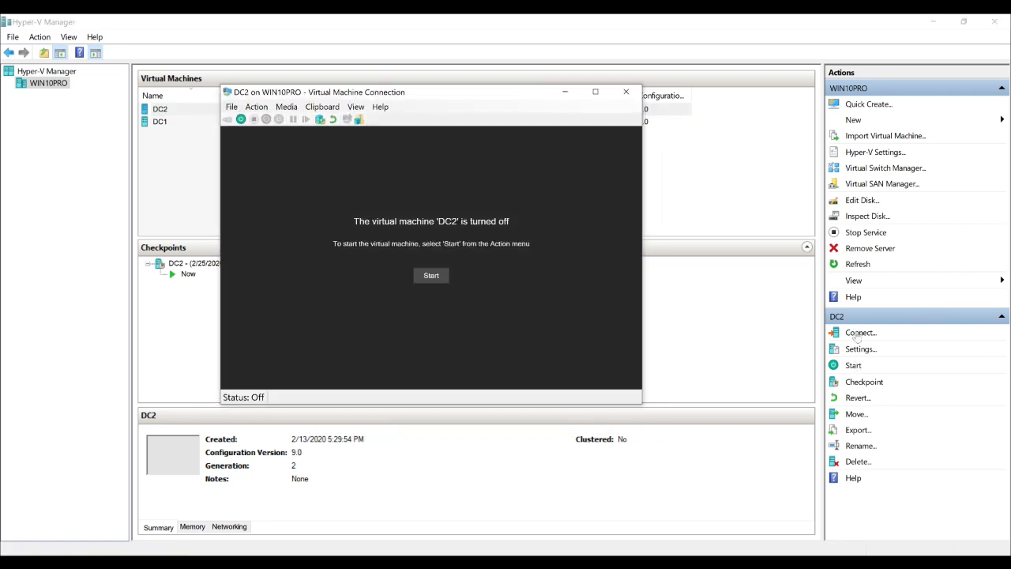
pyautogui.click(431, 277)
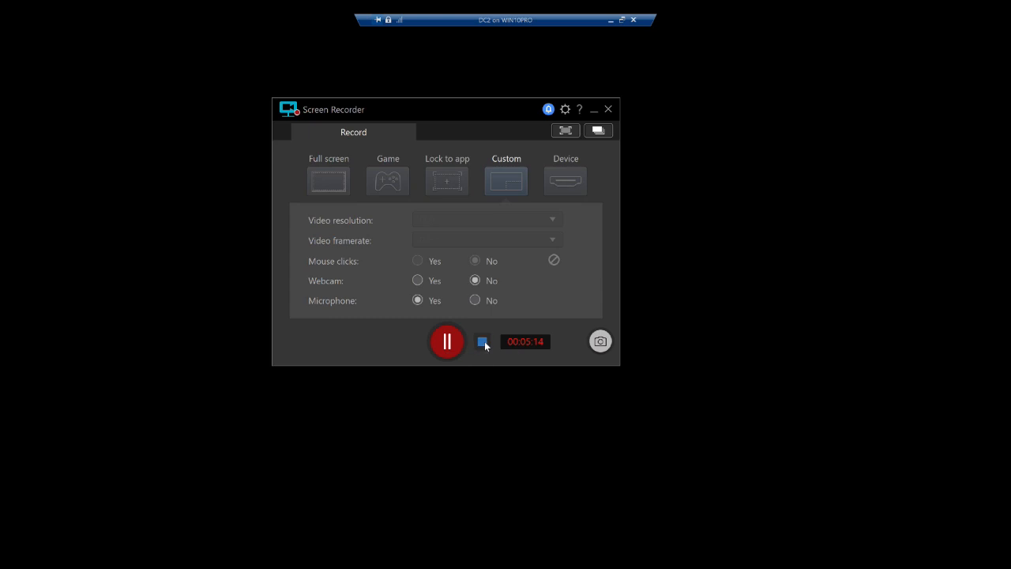
pyautogui.click(482, 342)
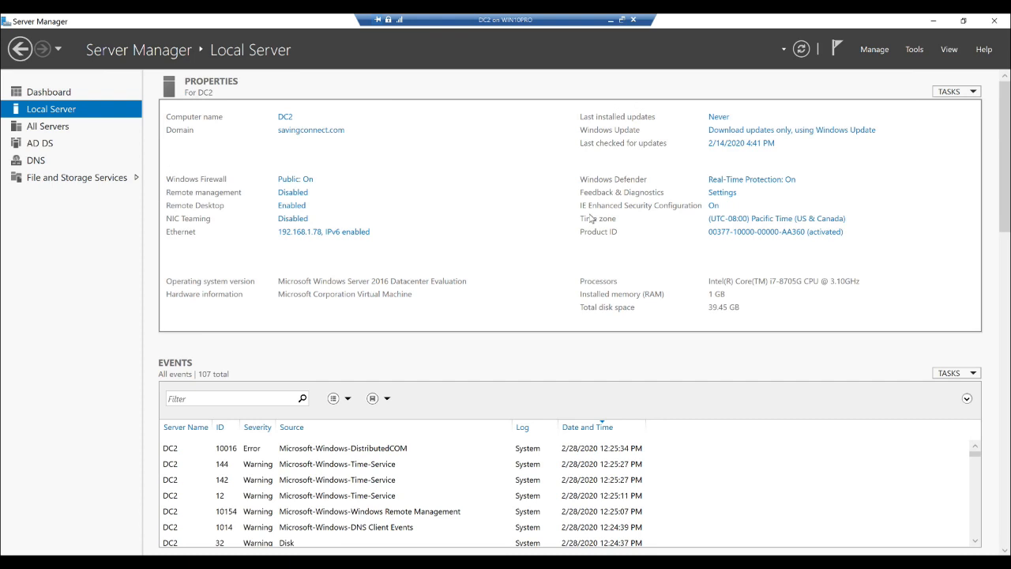
# Step: Start the Add Roles and Features Wizard on DC2, choosing role-based or feature-based installation and DC2 as destination server
pyautogui.click(869, 48)
pyautogui.click(817, 68)
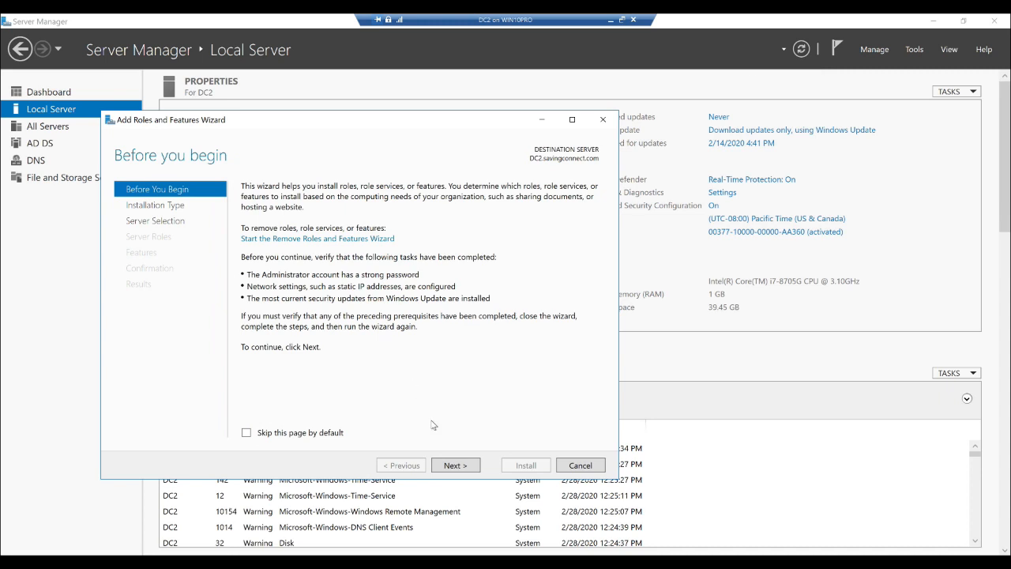
pyautogui.click(453, 466)
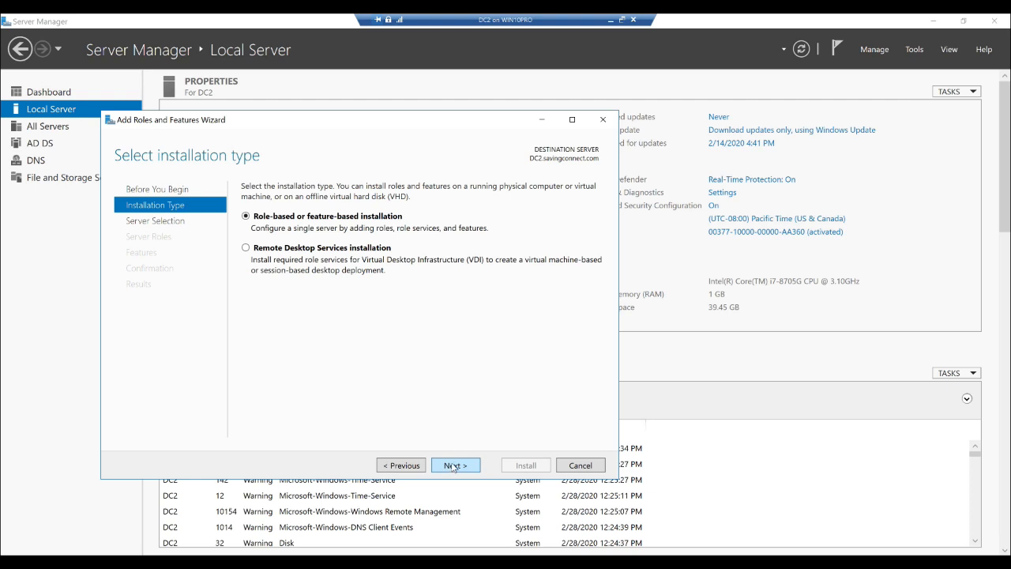
pyautogui.click(456, 467)
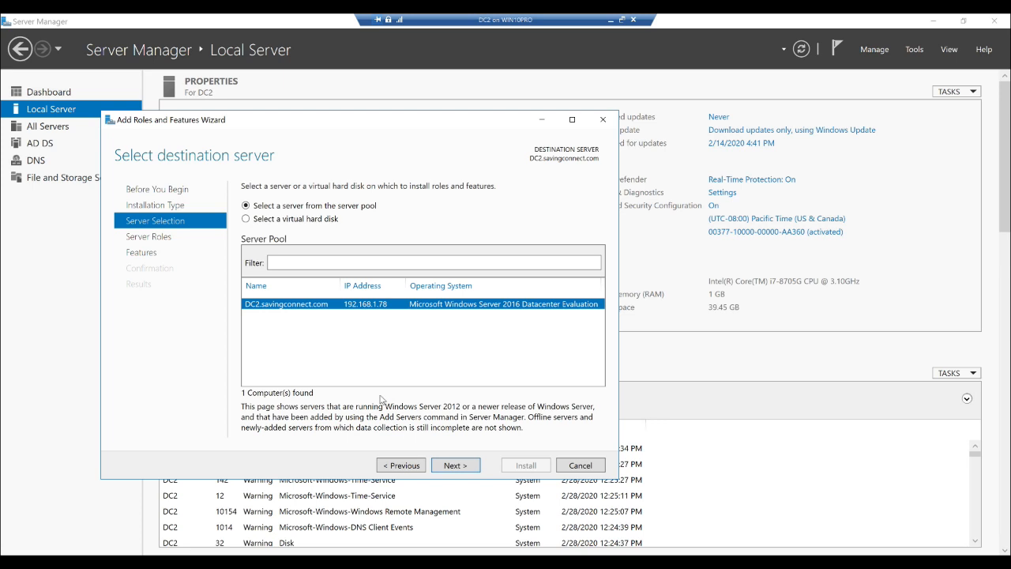
pyautogui.click(455, 465)
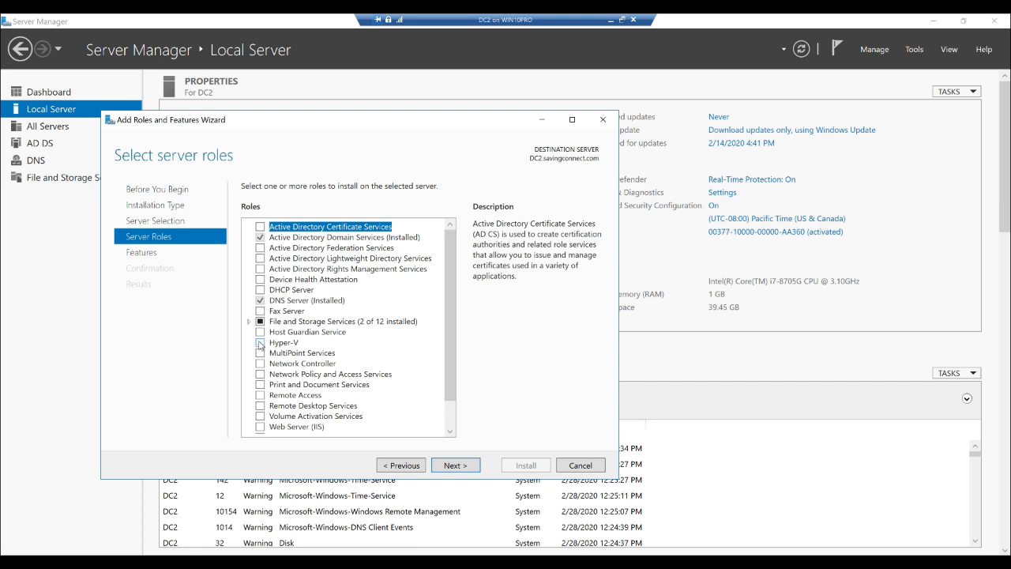
# Step: Select the Hyper-V role with its required management tools and add no further features
pyautogui.click(260, 345)
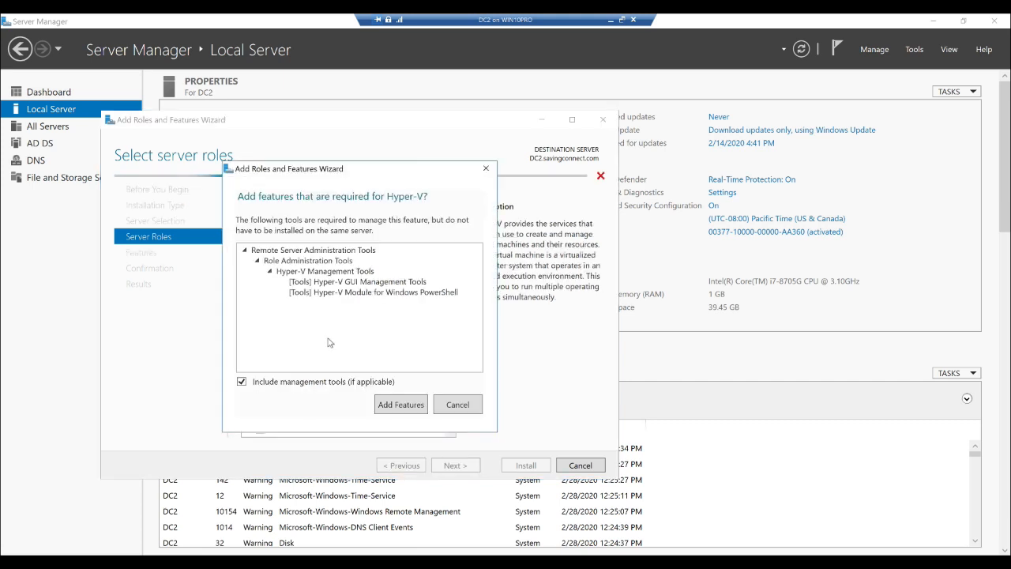
pyautogui.click(401, 404)
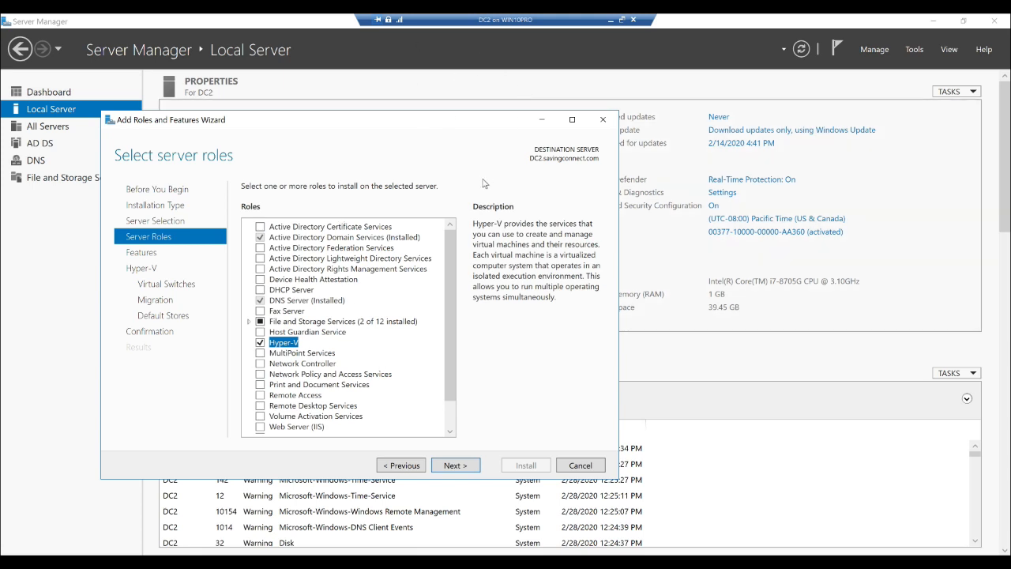
pyautogui.click(453, 465)
pyautogui.click(453, 466)
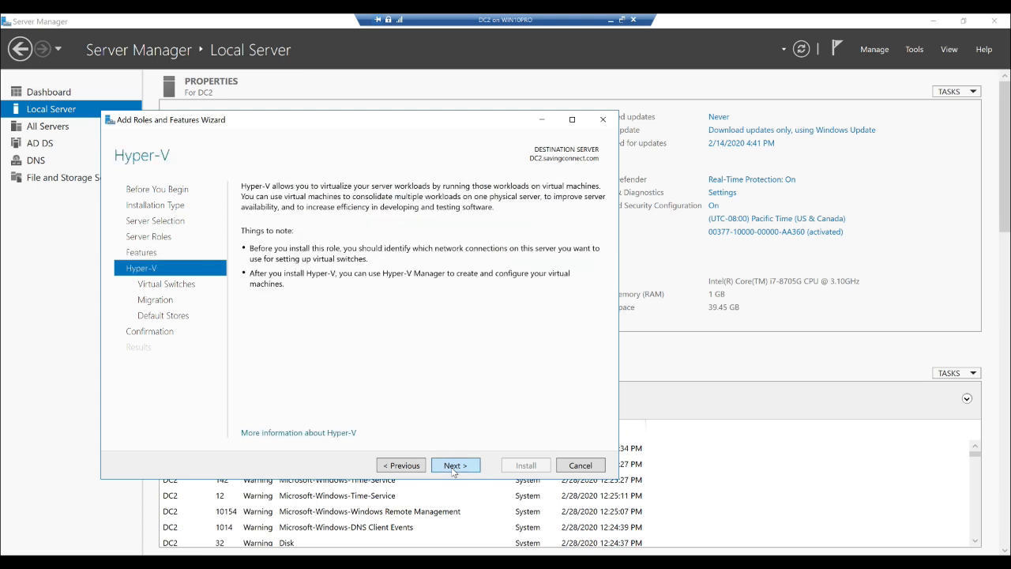
# Step: Select the Ethernet adapter for the Hyper-V virtual switch and accept the default migration and storage location settings
pyautogui.click(453, 466)
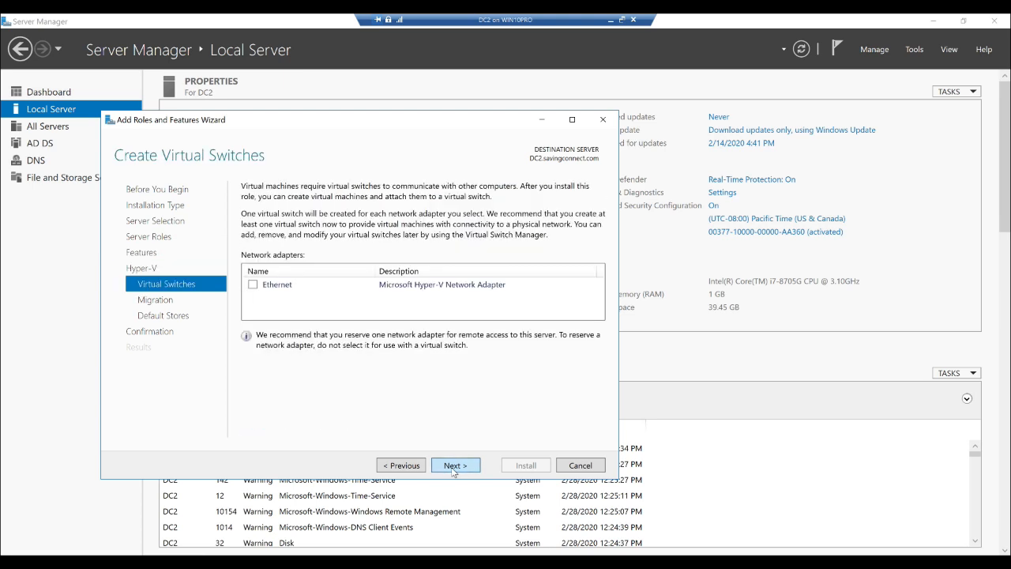
pyautogui.click(454, 466)
pyautogui.click(401, 465)
pyautogui.click(297, 286)
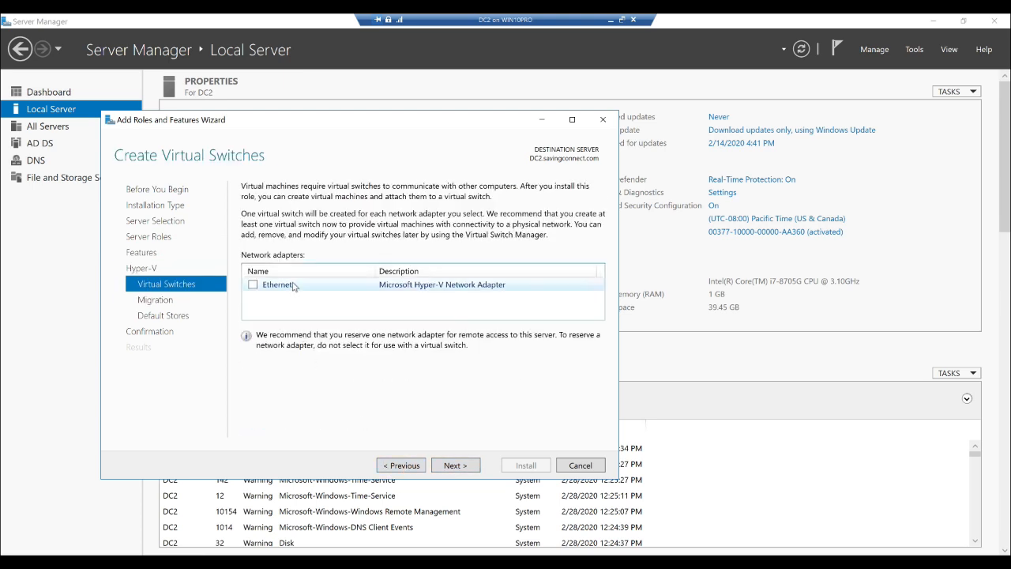
pyautogui.click(252, 284)
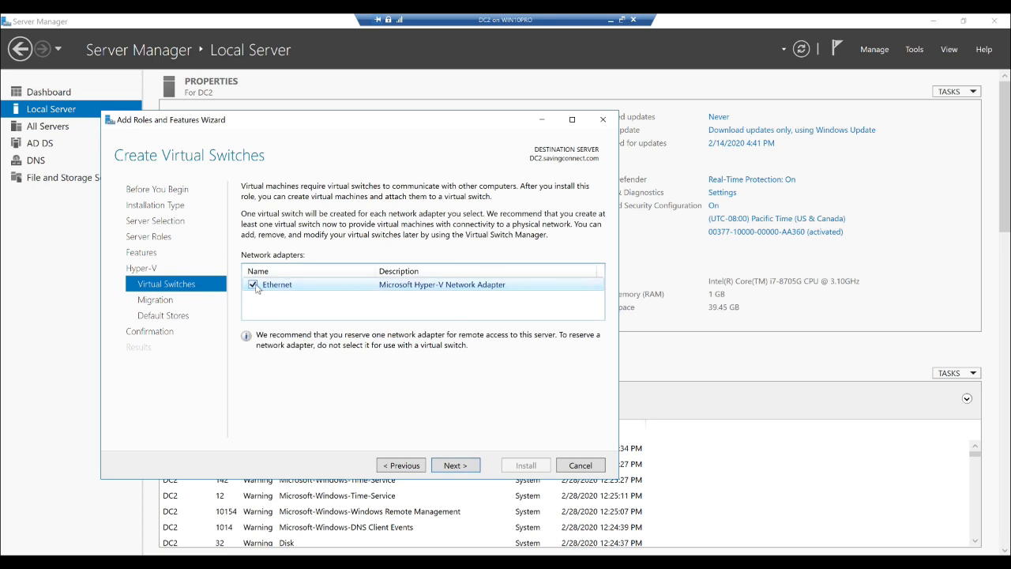
pyautogui.click(456, 465)
pyautogui.click(455, 465)
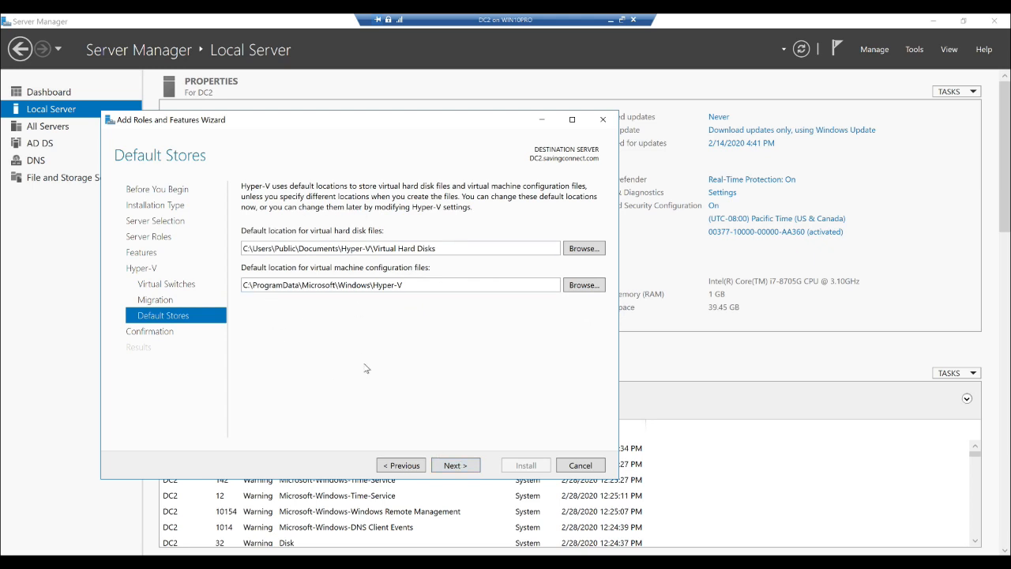
pyautogui.click(447, 469)
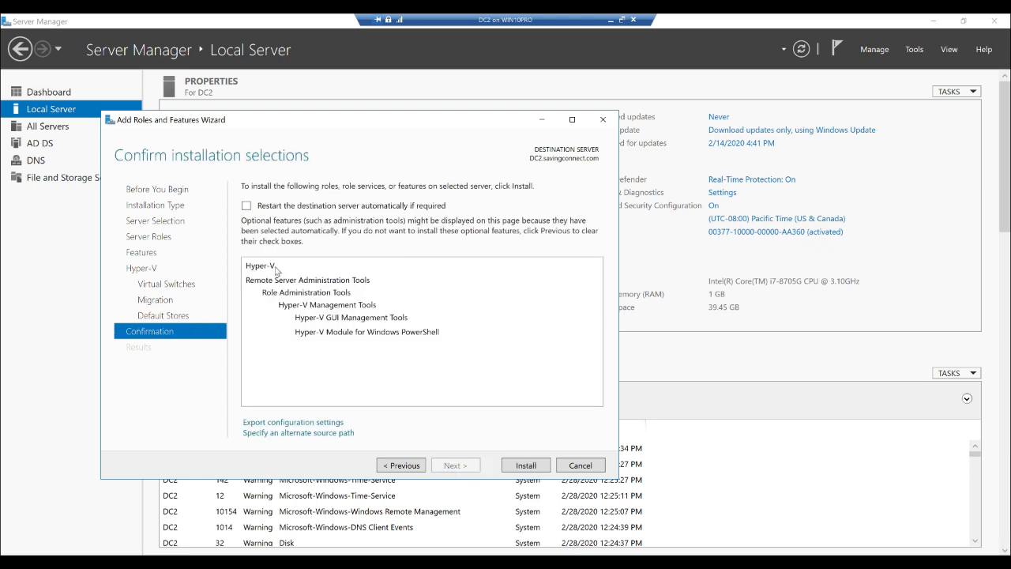
# Step: Allow the destination server to restart automatically, install the Hyper-V role on DC2, and return to Hyper-V Manager on the host
pyautogui.click(245, 206)
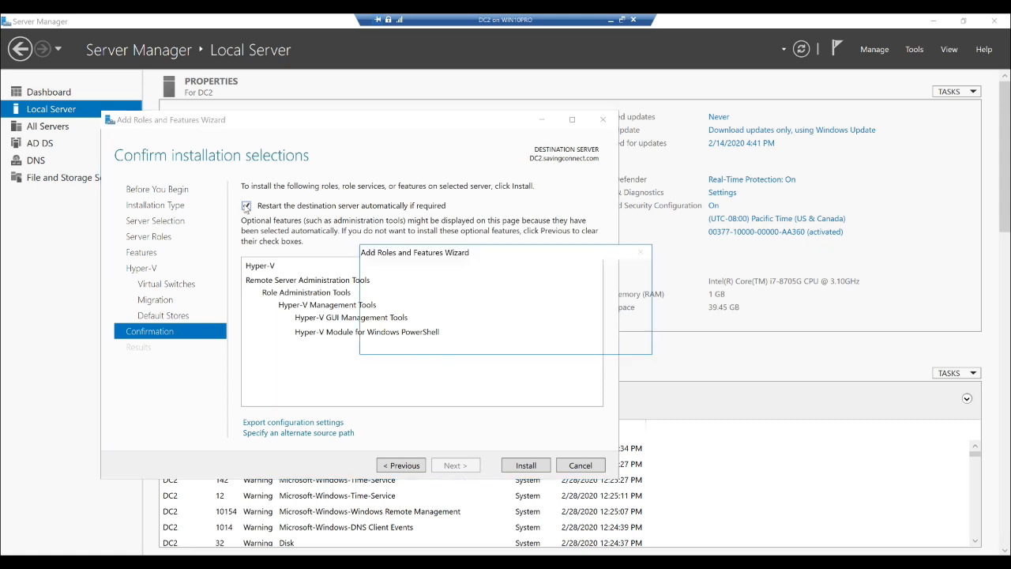
pyautogui.click(544, 334)
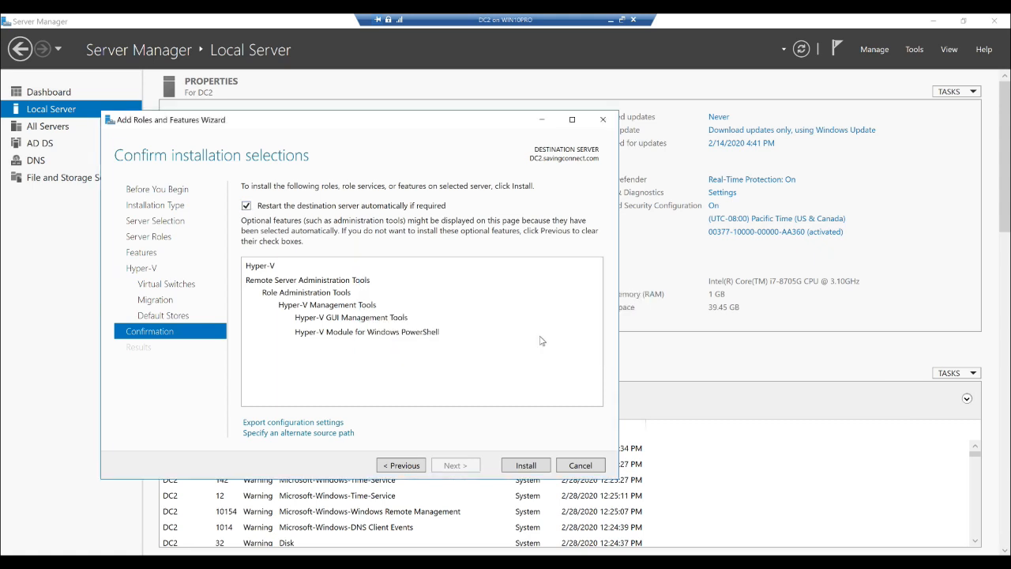
pyautogui.click(519, 465)
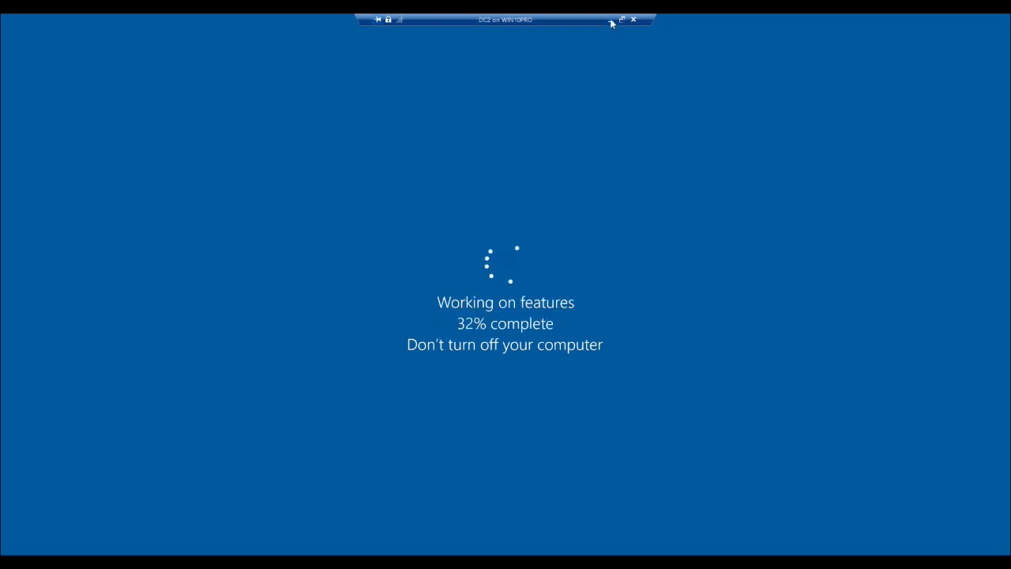
pyautogui.click(621, 19)
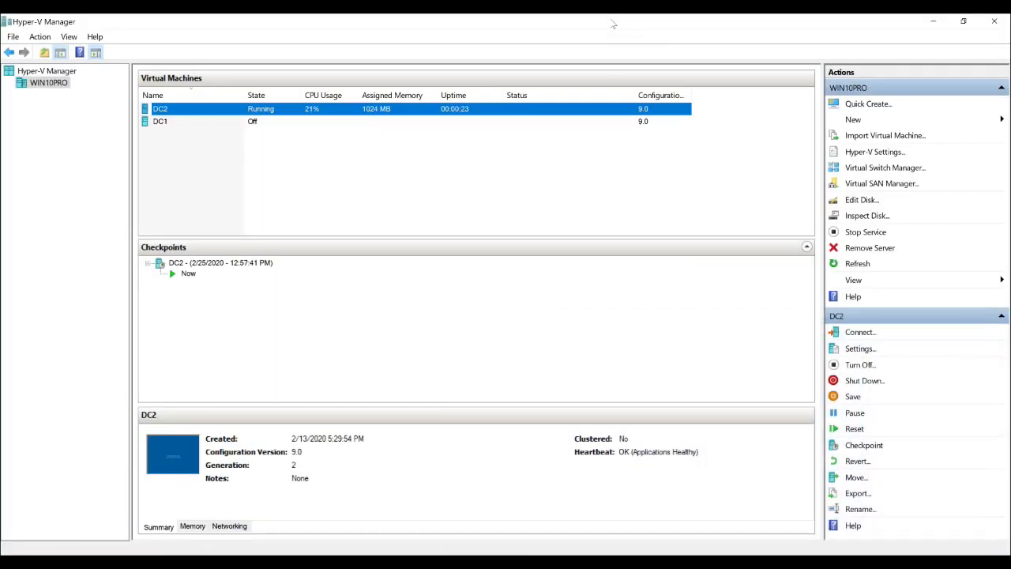